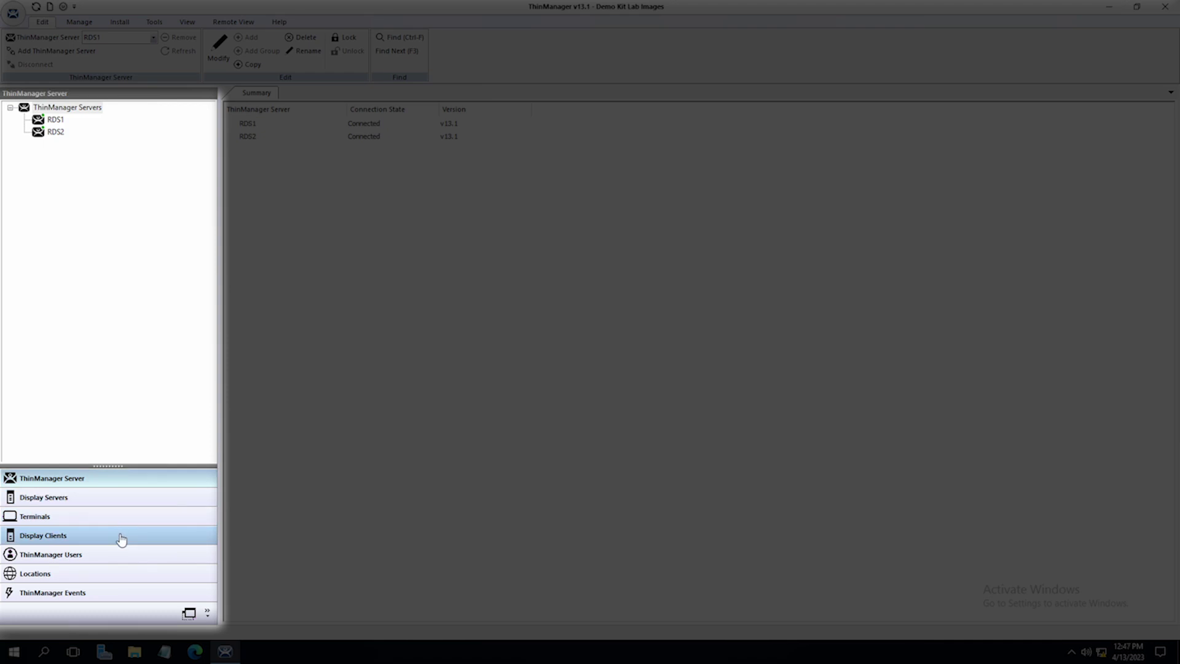
Show the Display Clients tree with the Overview1920 and OverviewV11 virtual screens.
left_click(121, 539)
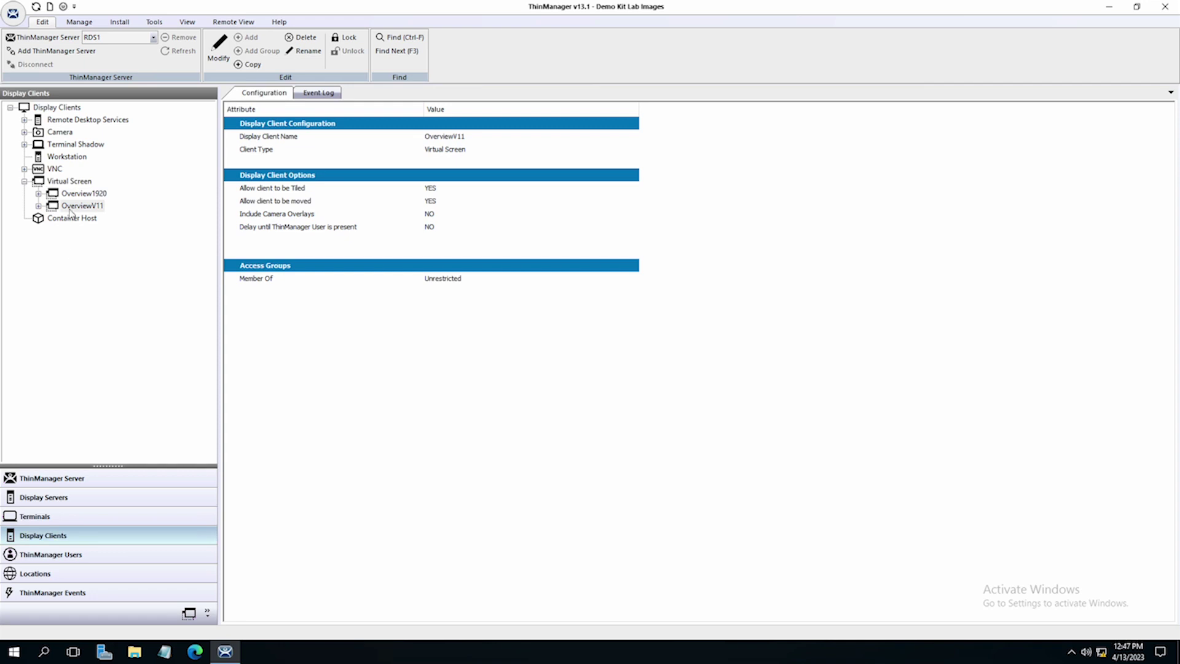
Add a new Virtual Screen display client named ScreenTest and review its permissions.
right_click(74, 183)
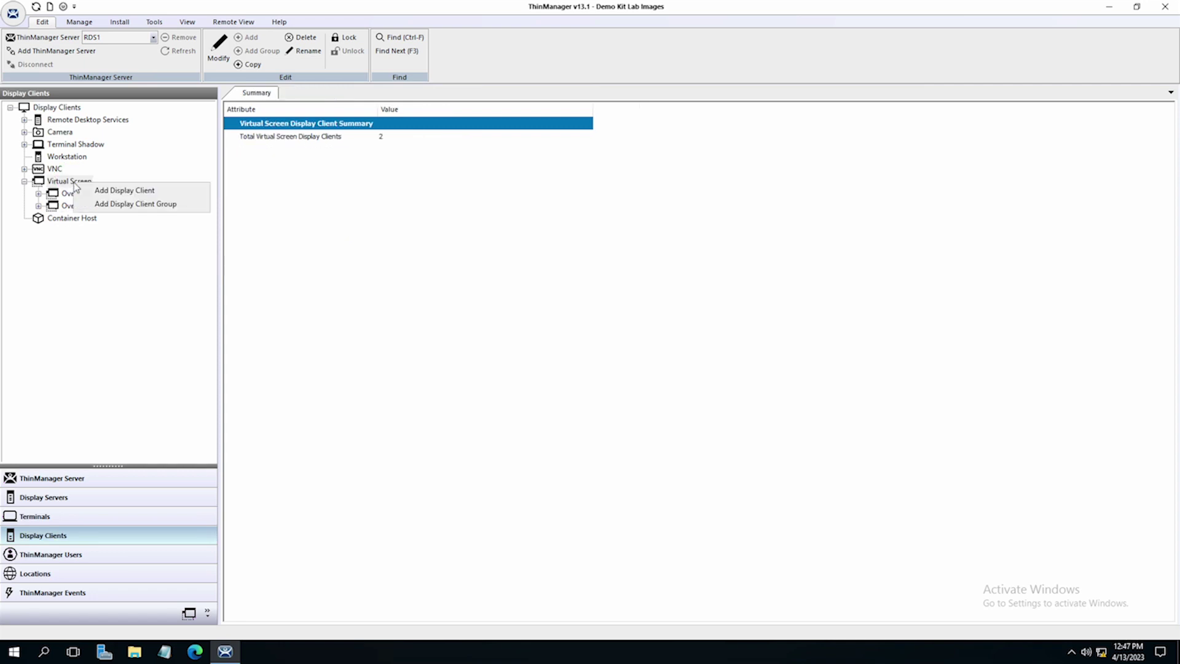
left_click(125, 191)
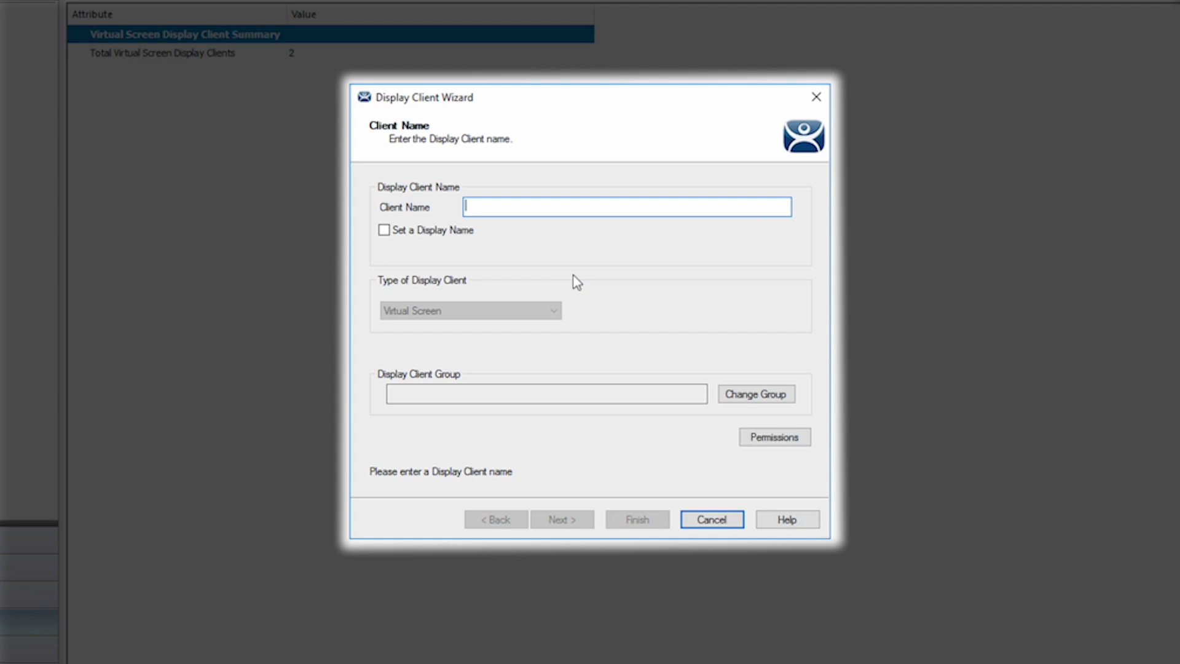
type("Sc")
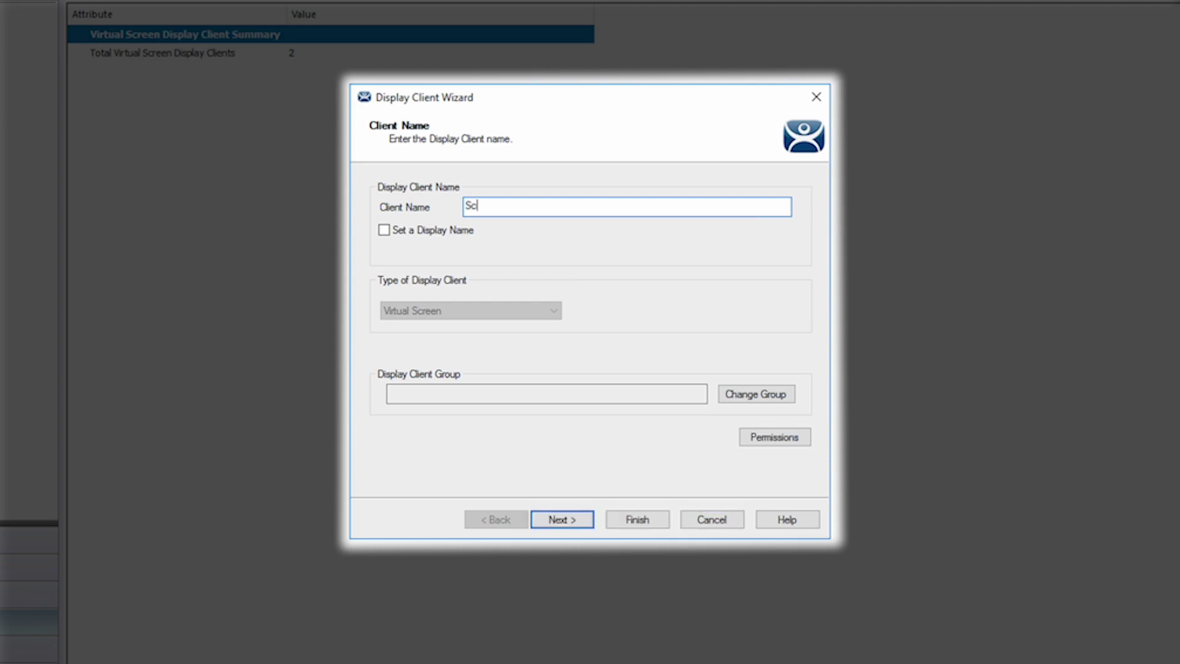
type("reenTest")
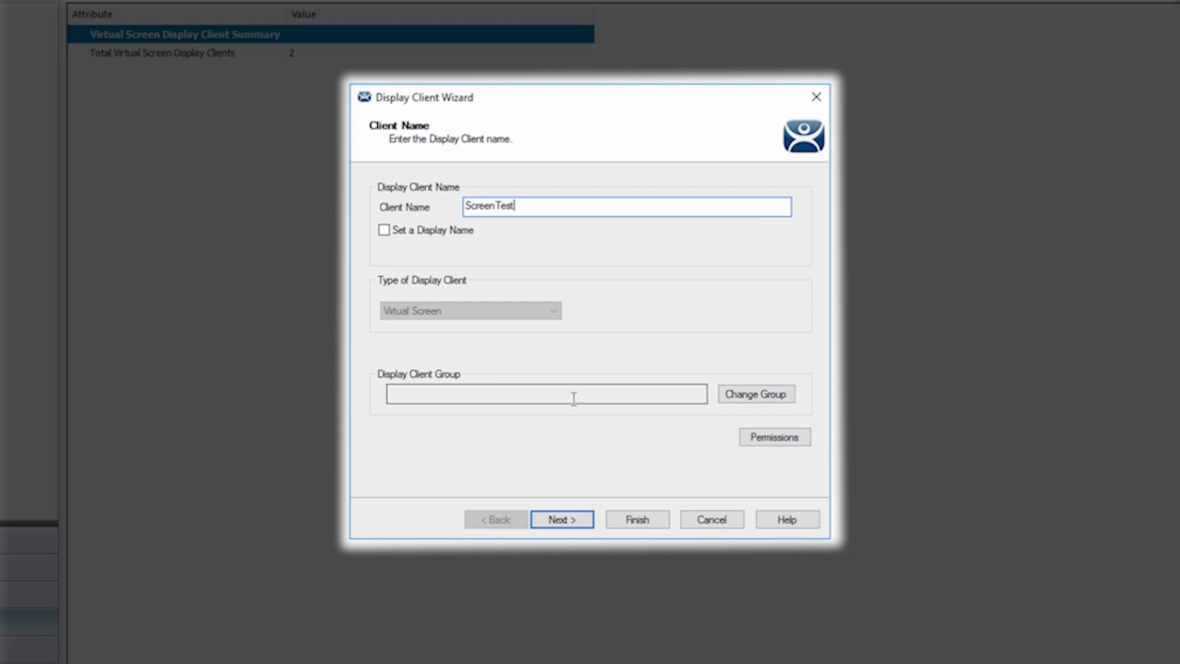
left_click(763, 440)
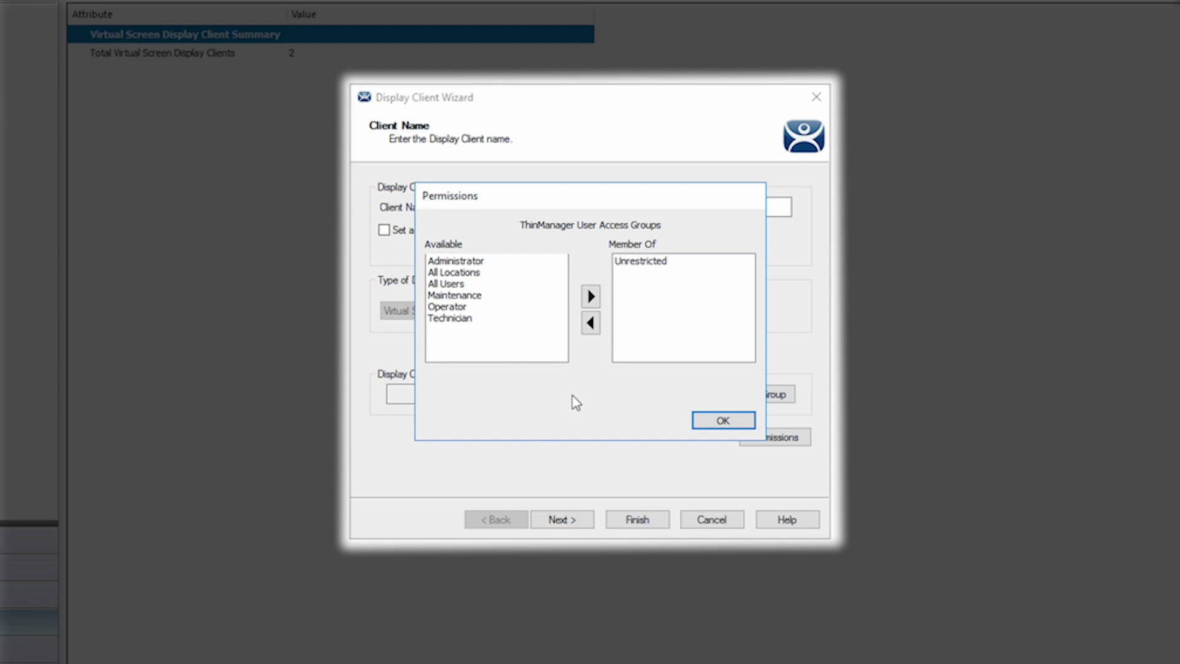
Accept the default Unrestricted permissions and client options to reach the layout page.
left_click(720, 422)
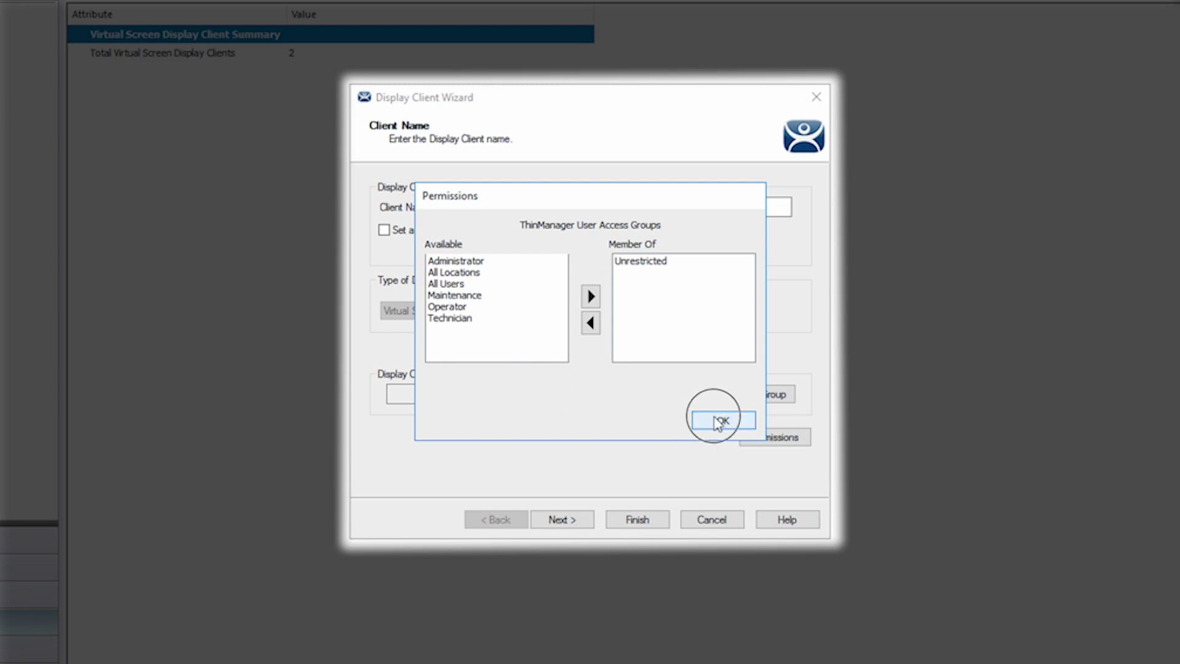
left_click(561, 518)
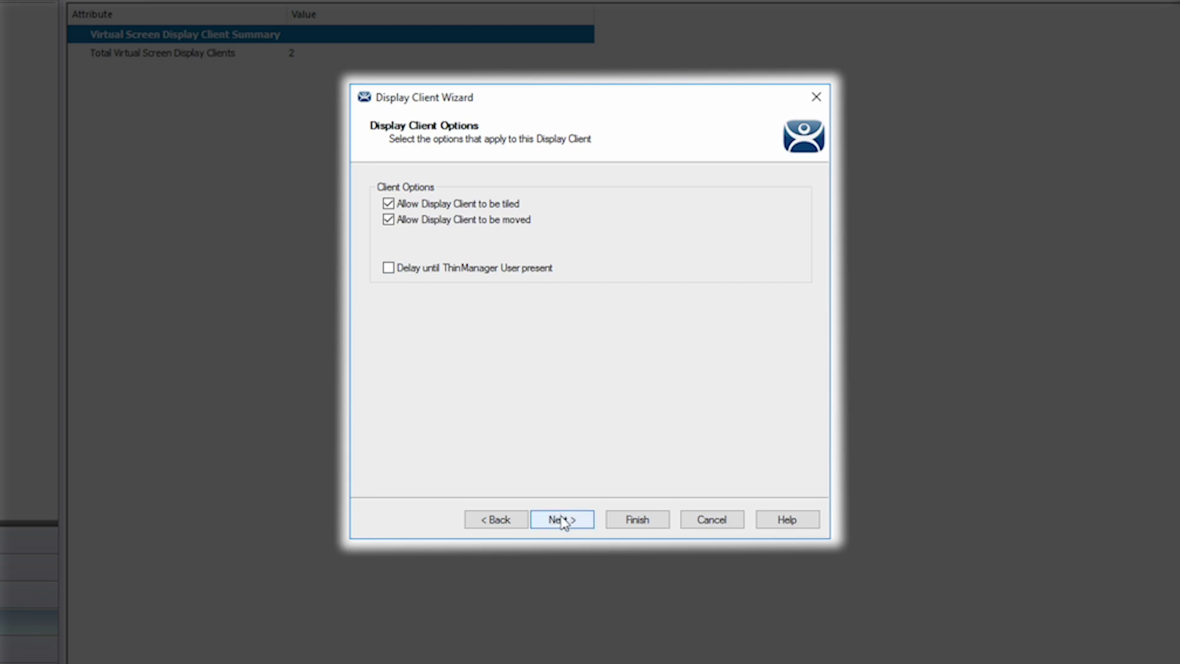
left_click(562, 520)
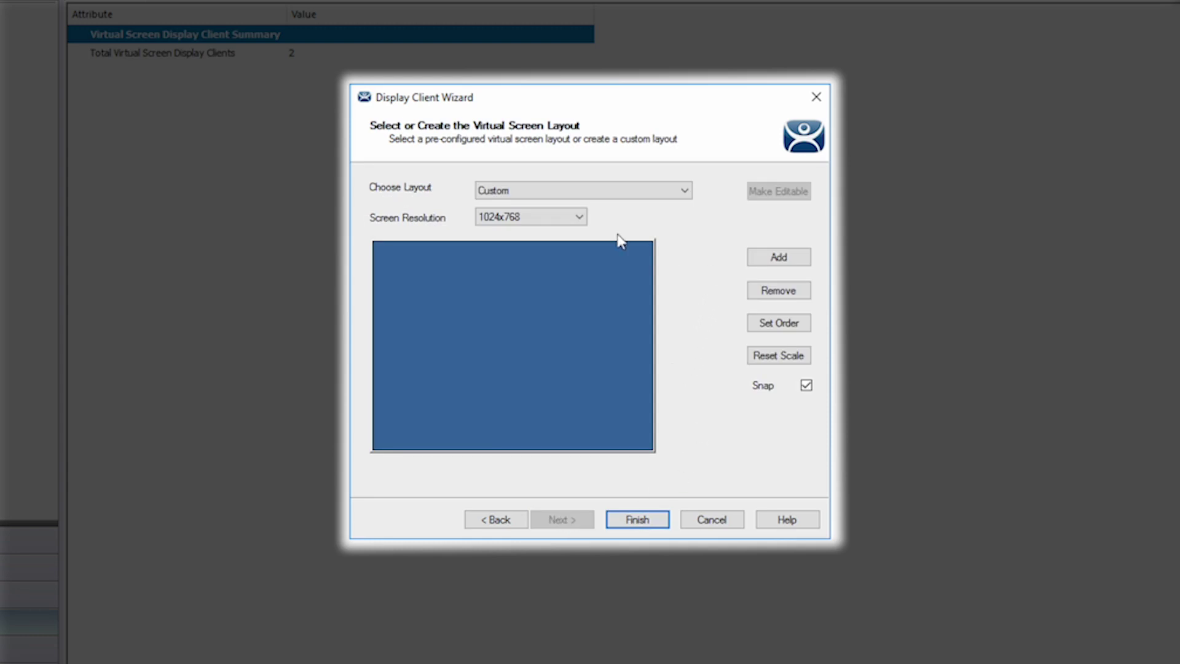
Set resolution to 1920x1080, cancel a custom overlay, and choose the 3 Thumbnail, Right Side layout.
left_click(579, 222)
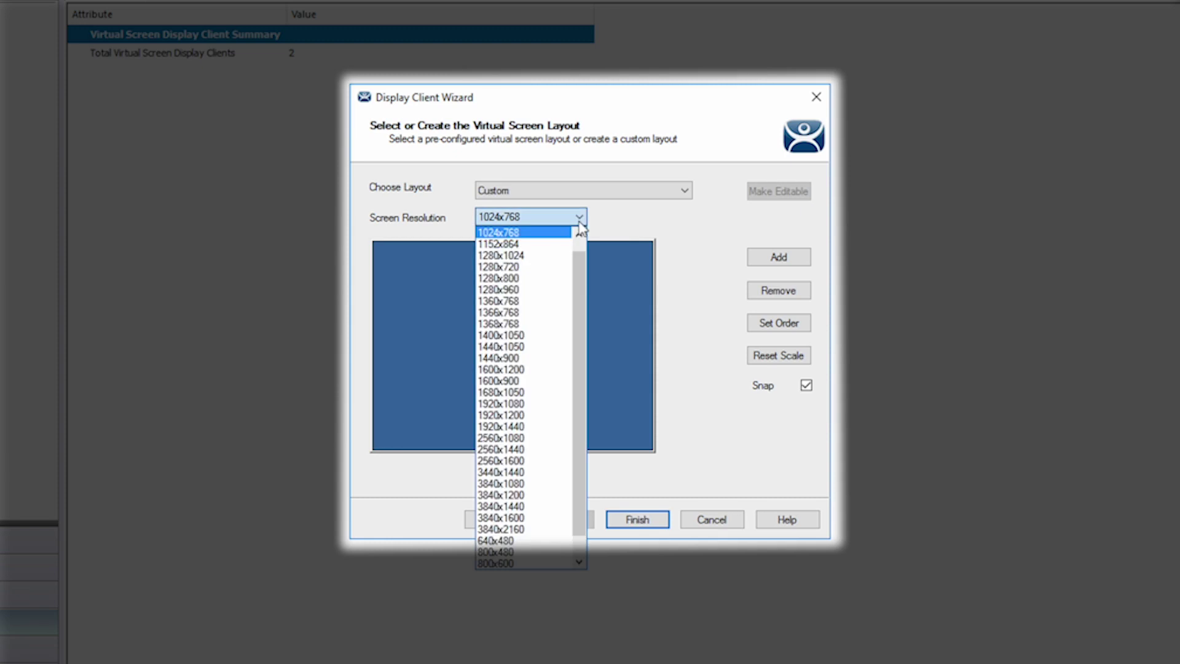
left_click(530, 405)
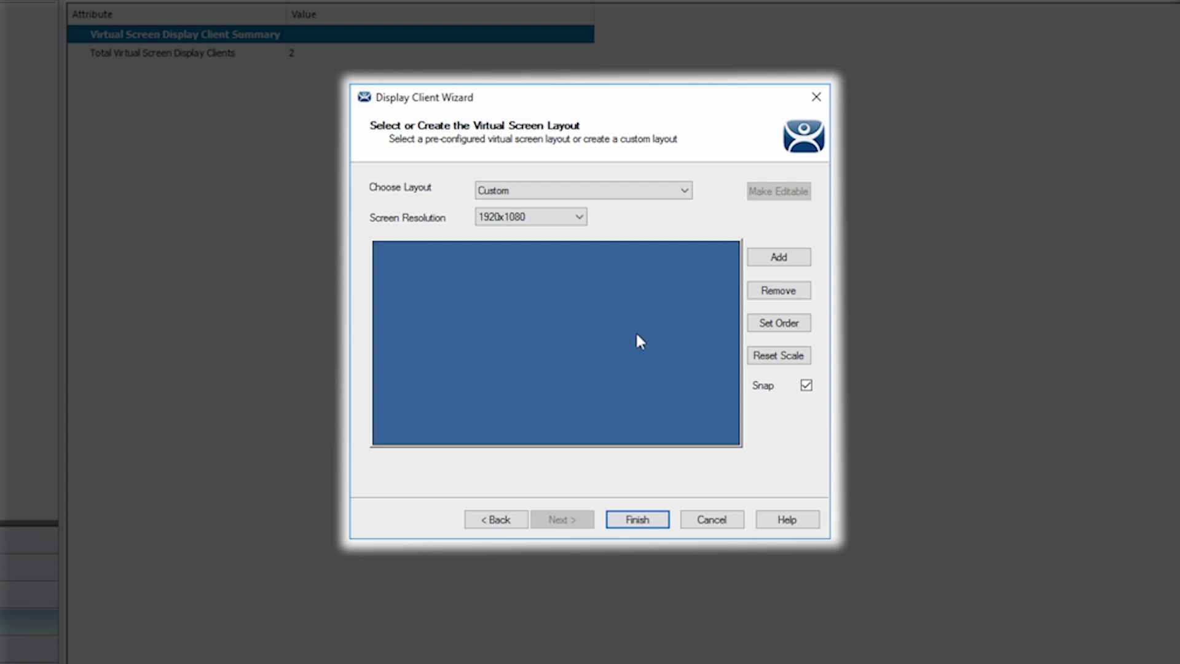
left_click(779, 258)
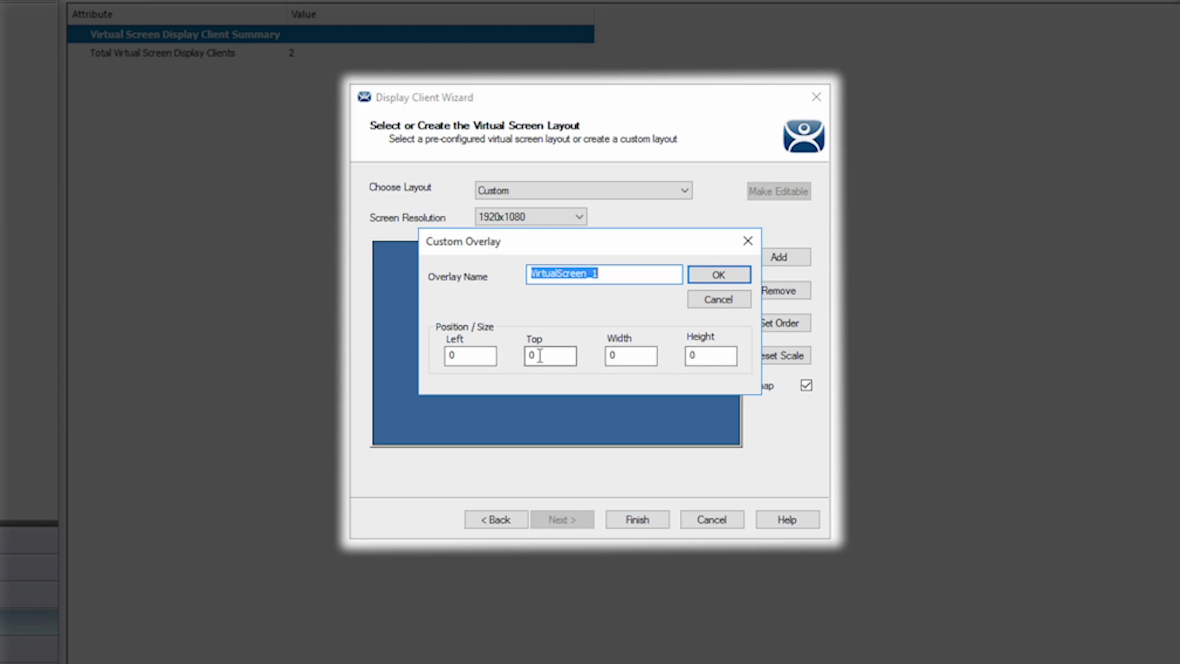
left_click(713, 302)
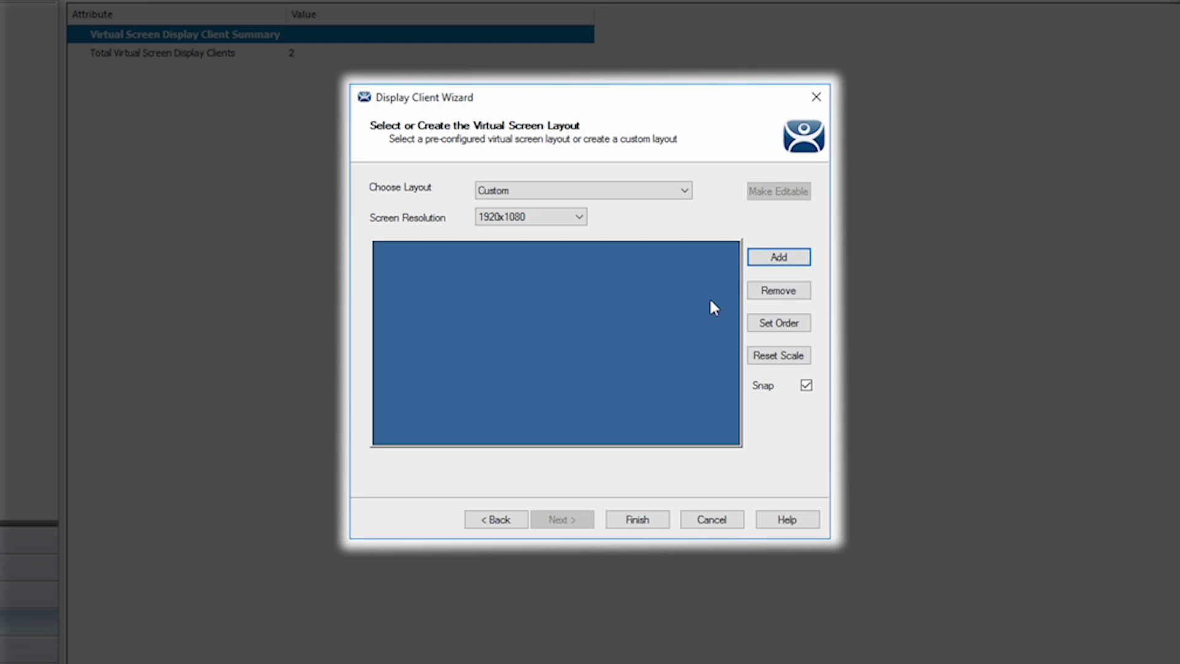
left_click(686, 196)
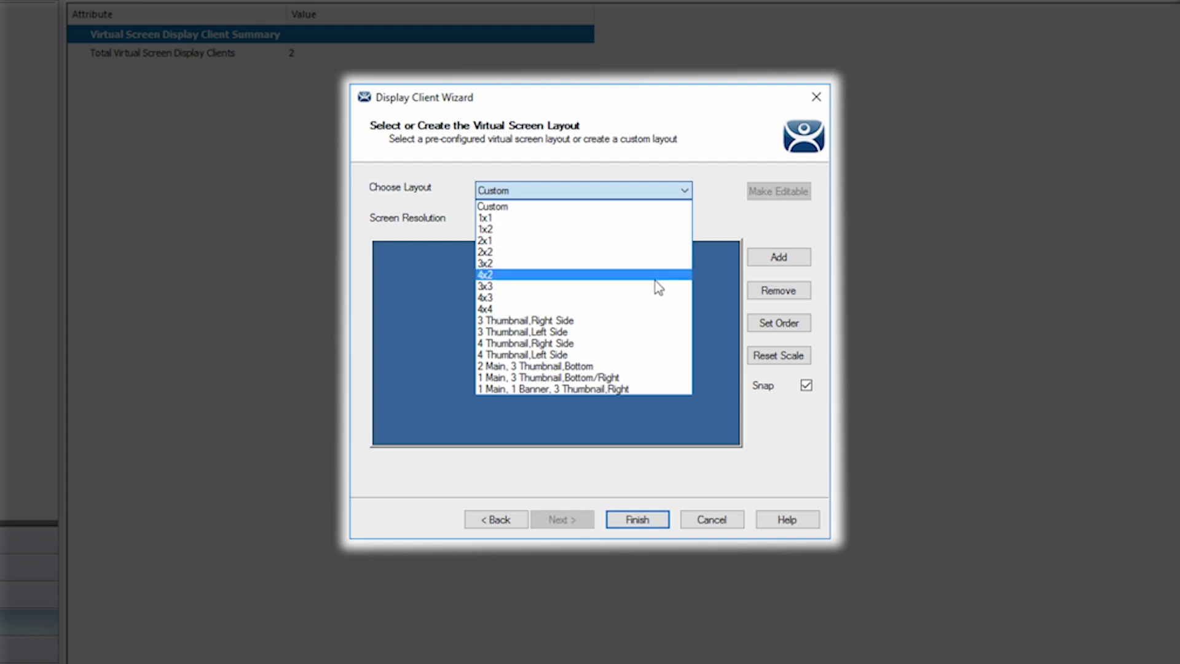
left_click(651, 320)
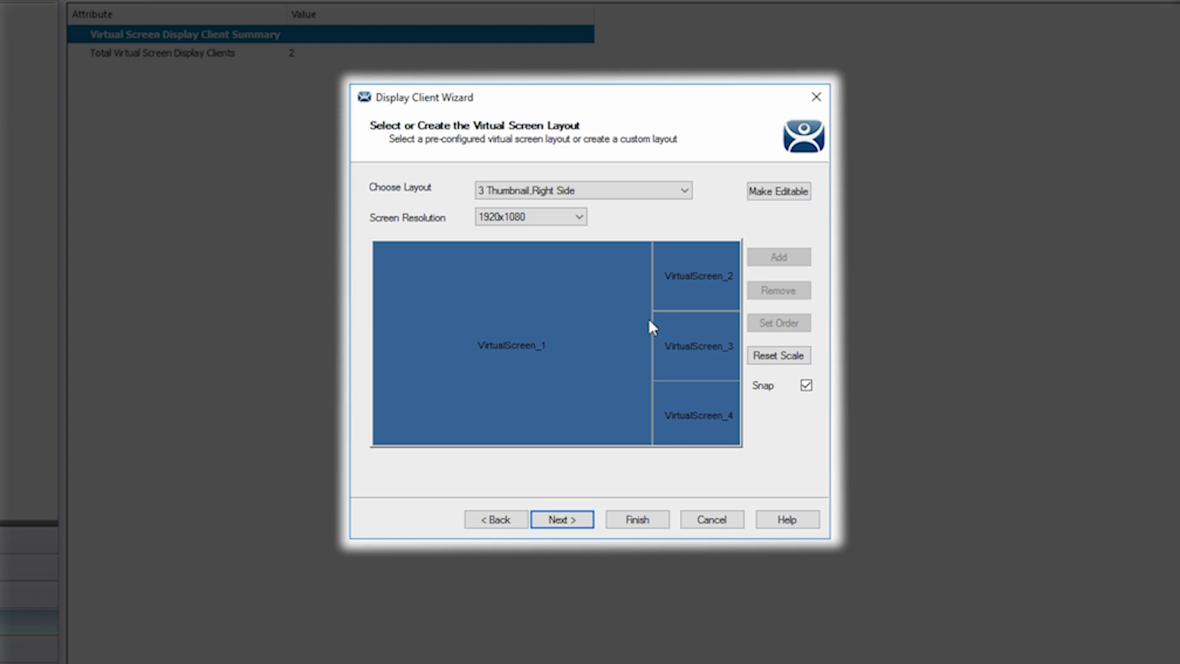
Advance to the configuration page for VirtualScreen_1, the 1440x1080 main area at 0,0.
left_click(563, 519)
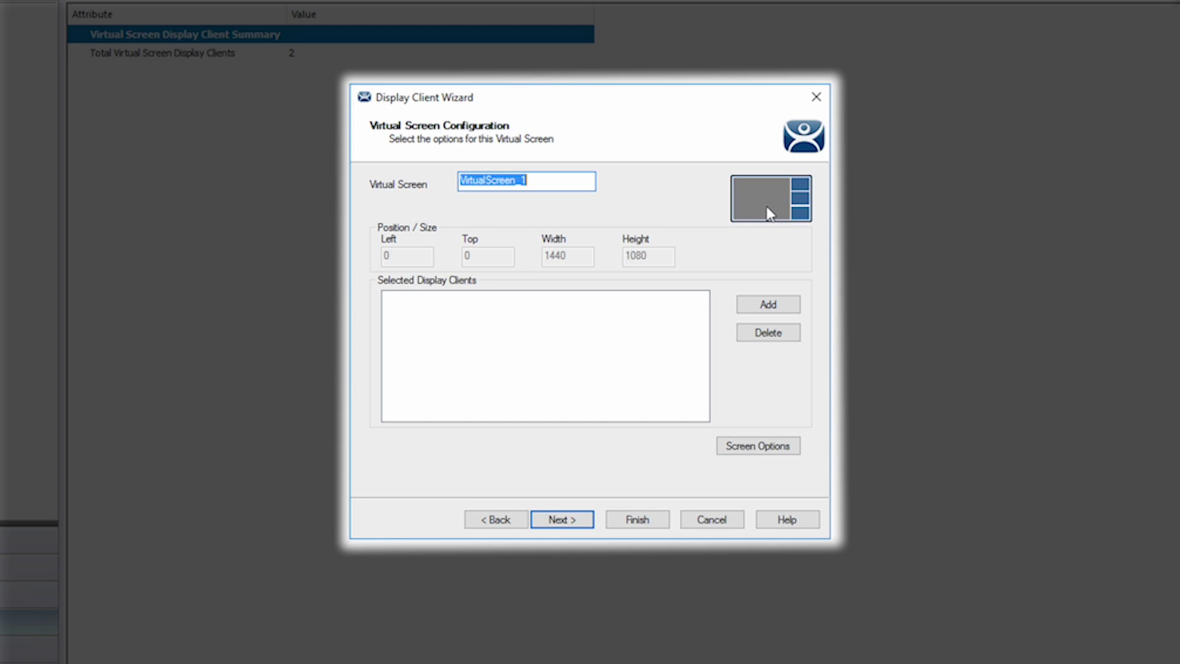
Assign the Remote Desktop Services client Desktop to VirtualScreen_1.
left_click(770, 306)
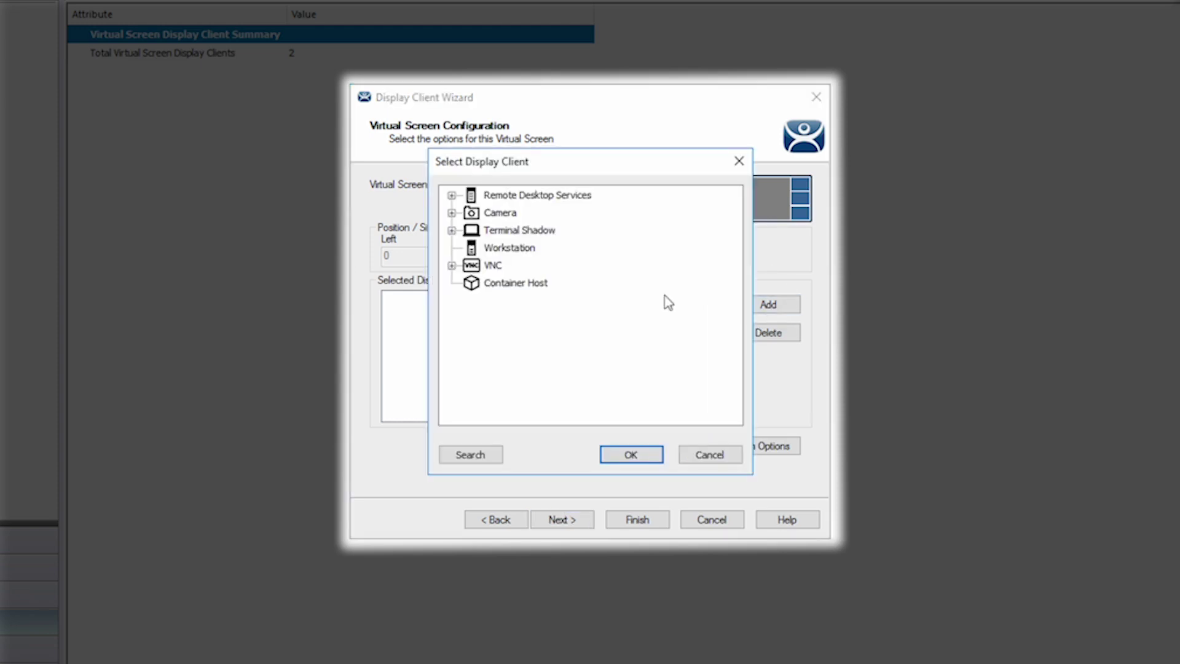
left_click(452, 196)
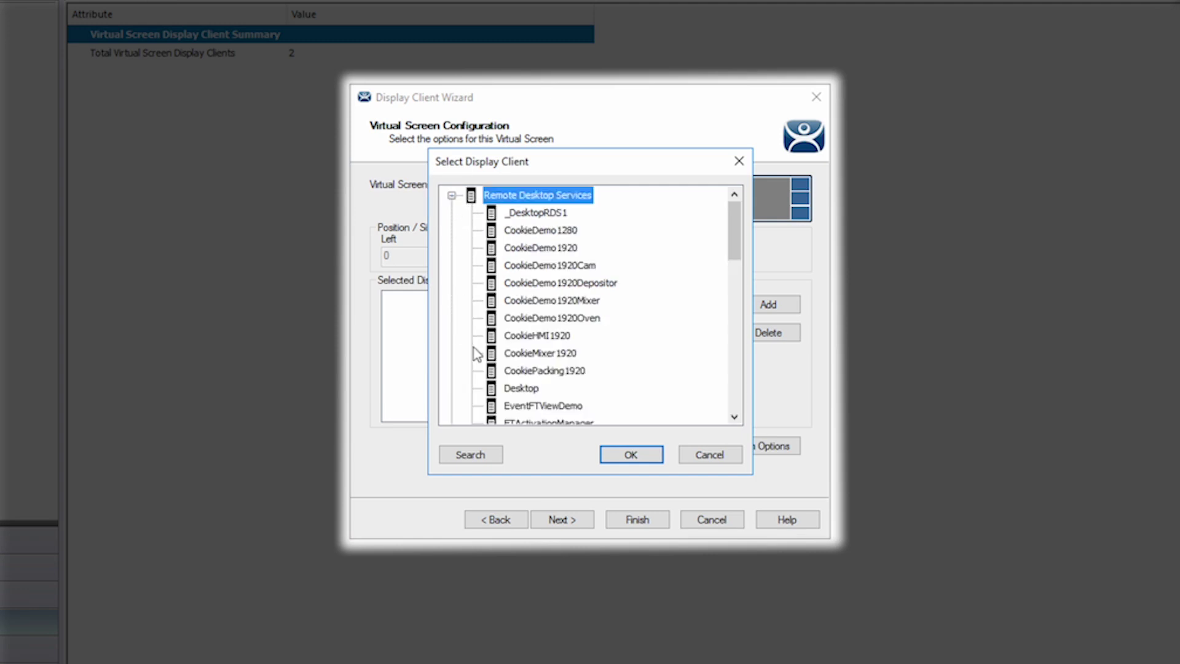
left_click(521, 389)
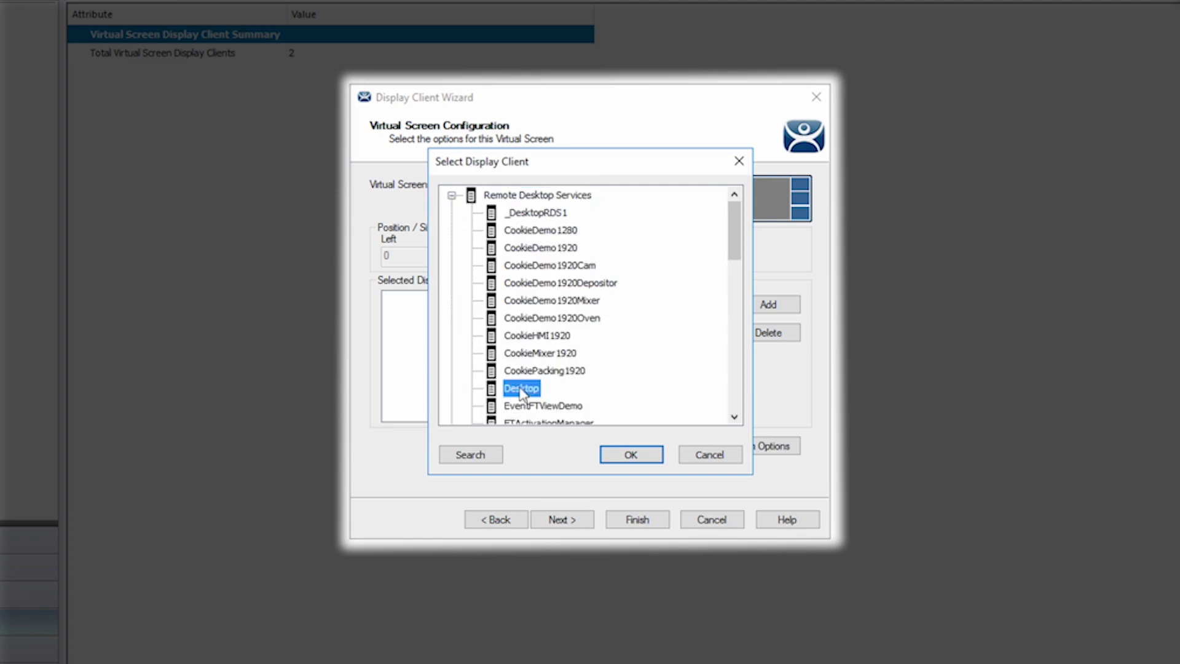
left_click(637, 454)
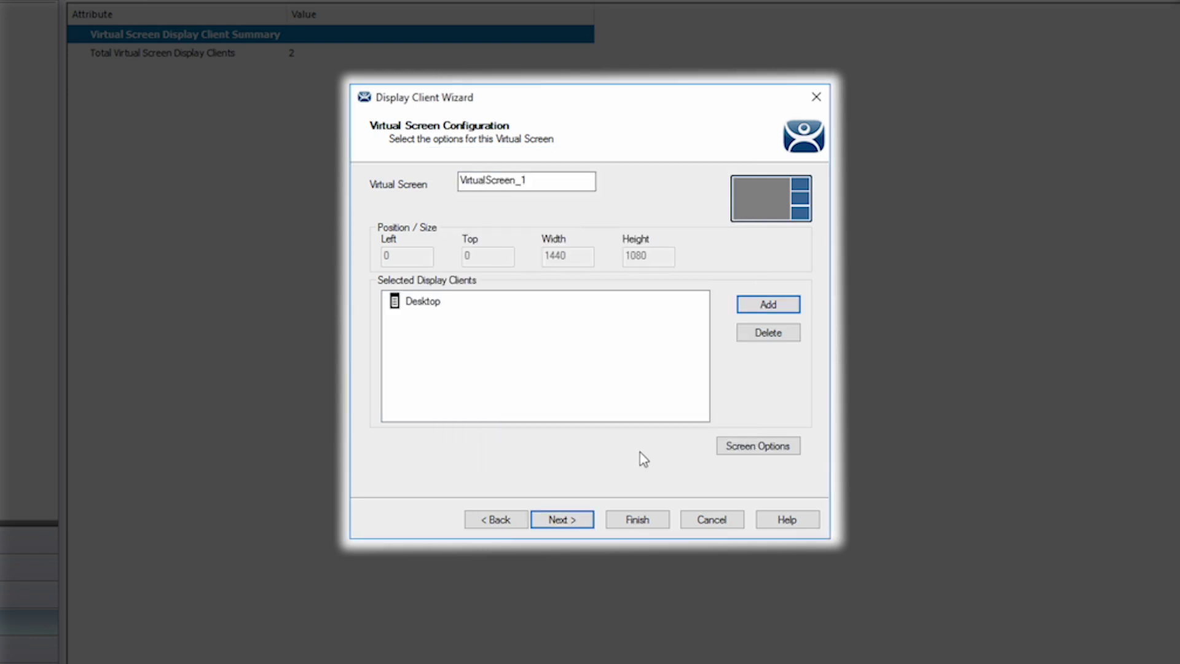
Turn on Allow move and Enable Tiling in VirtualScreen_1's screen options.
left_click(754, 447)
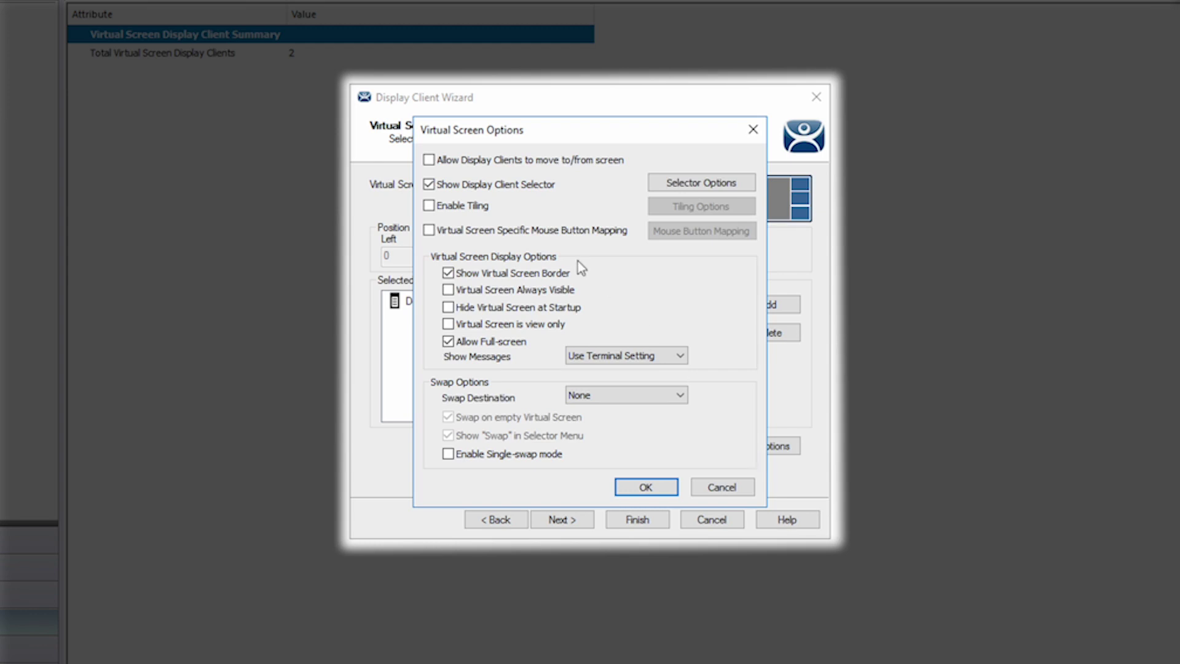
left_click(448, 161)
left_click(452, 208)
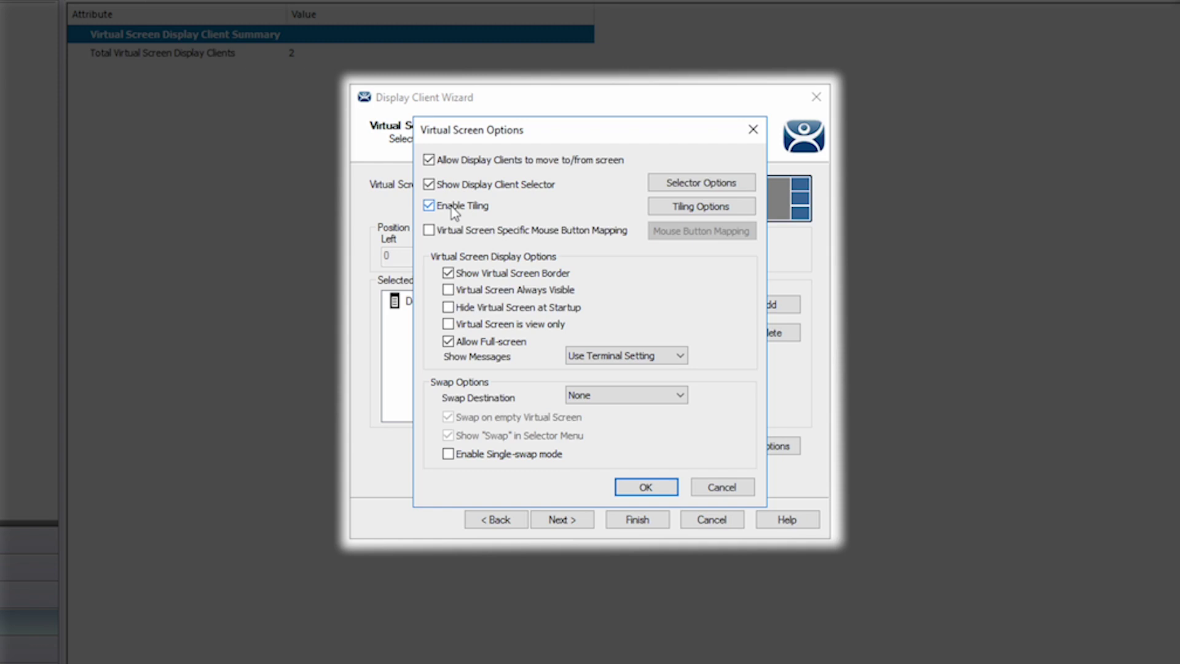
left_click(645, 486)
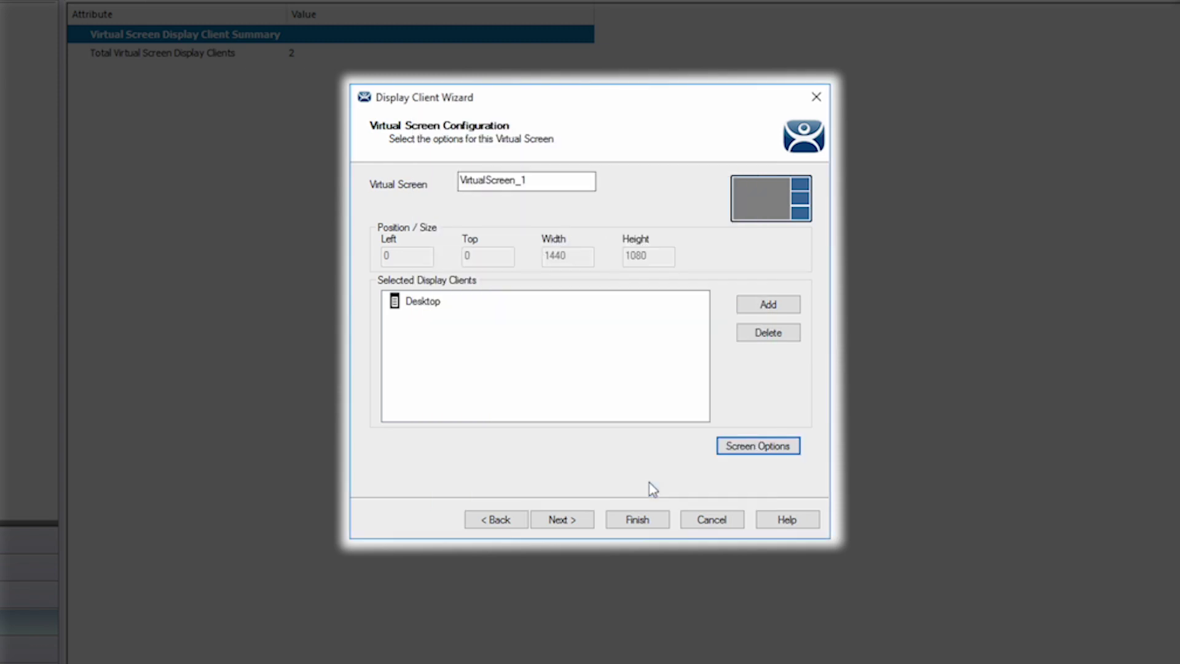
Assign the CookieDemo1920 client to VirtualScreen_2.
left_click(564, 520)
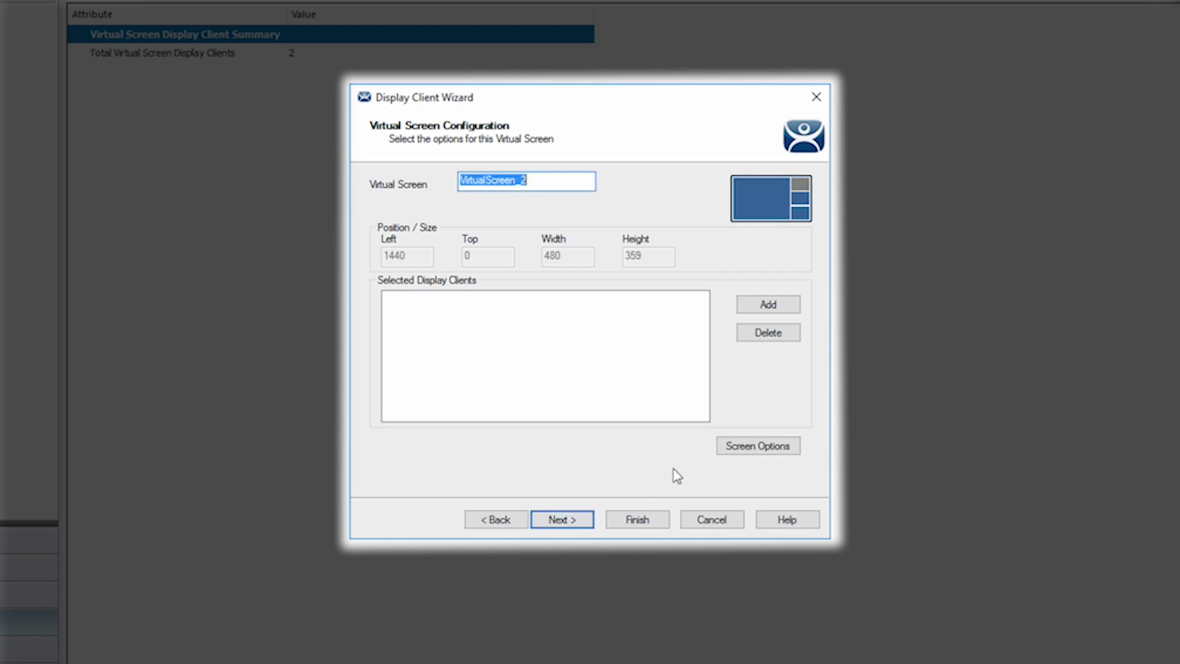
left_click(767, 307)
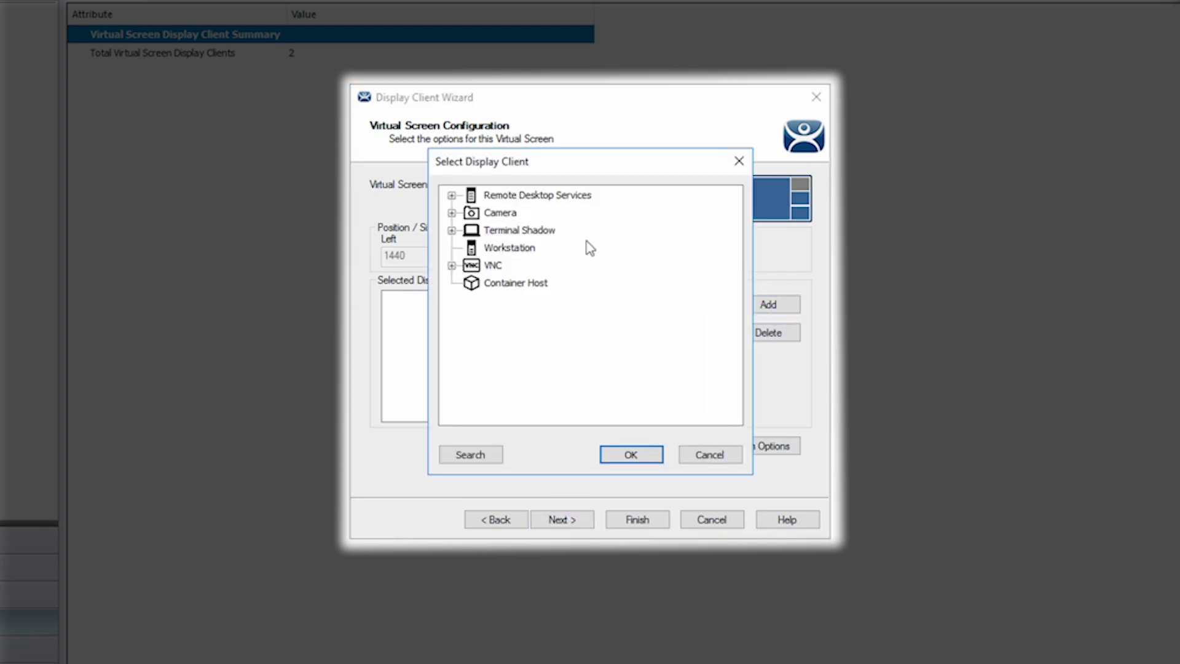
left_click(452, 195)
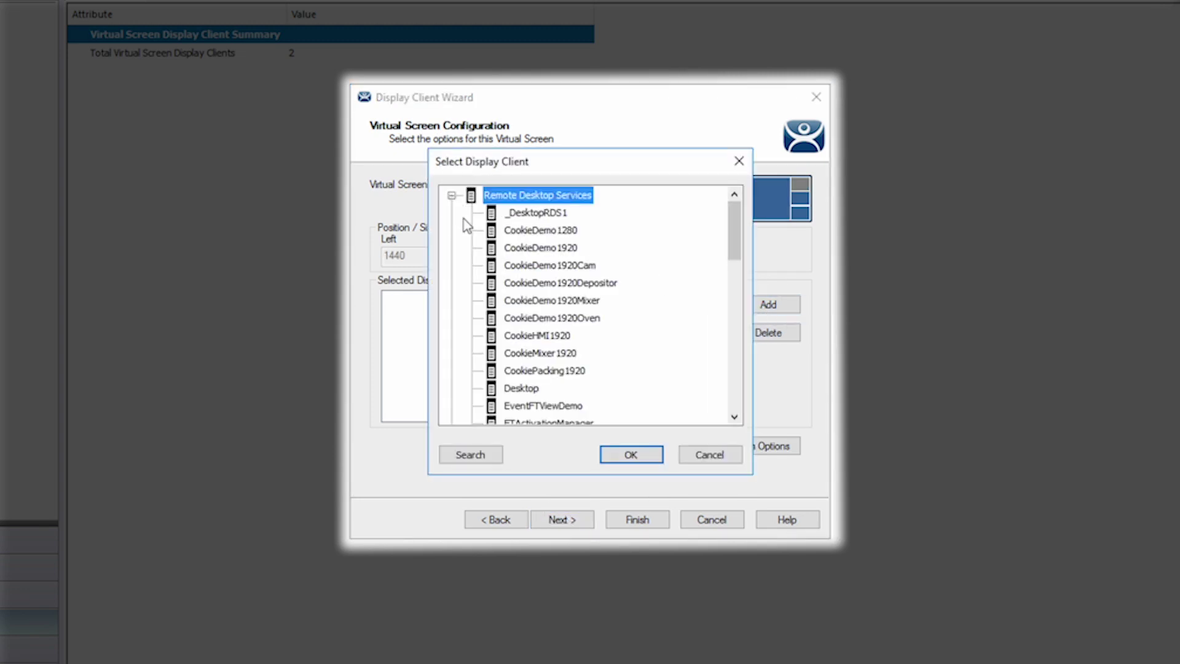
left_click(515, 247)
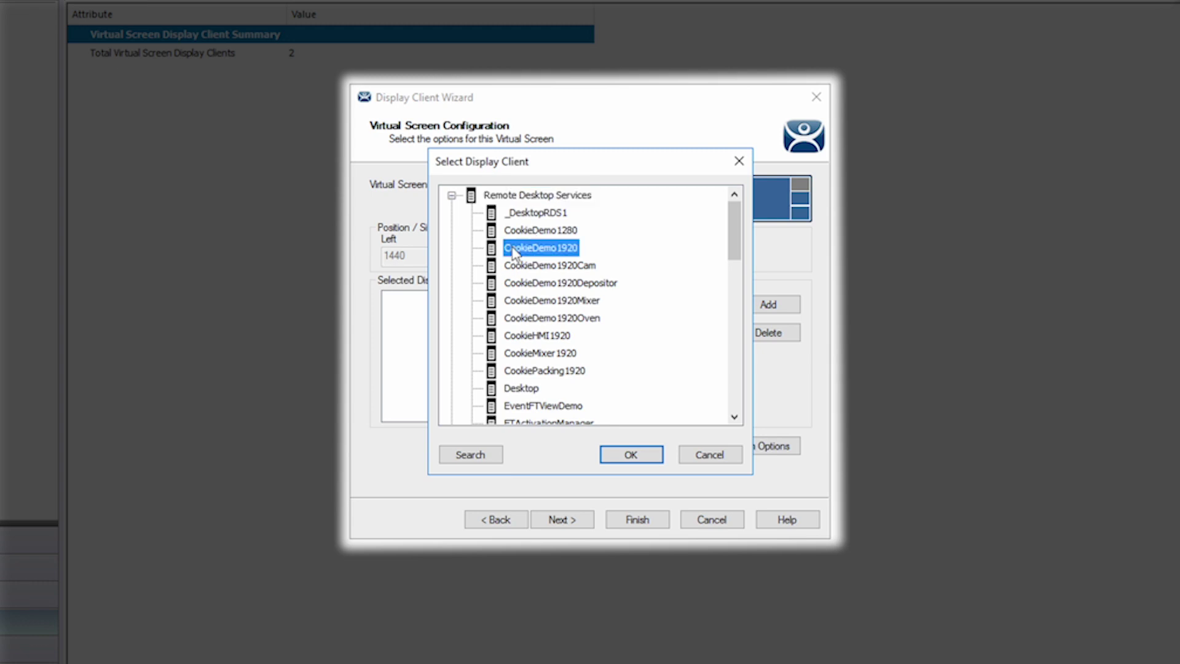
left_click(622, 456)
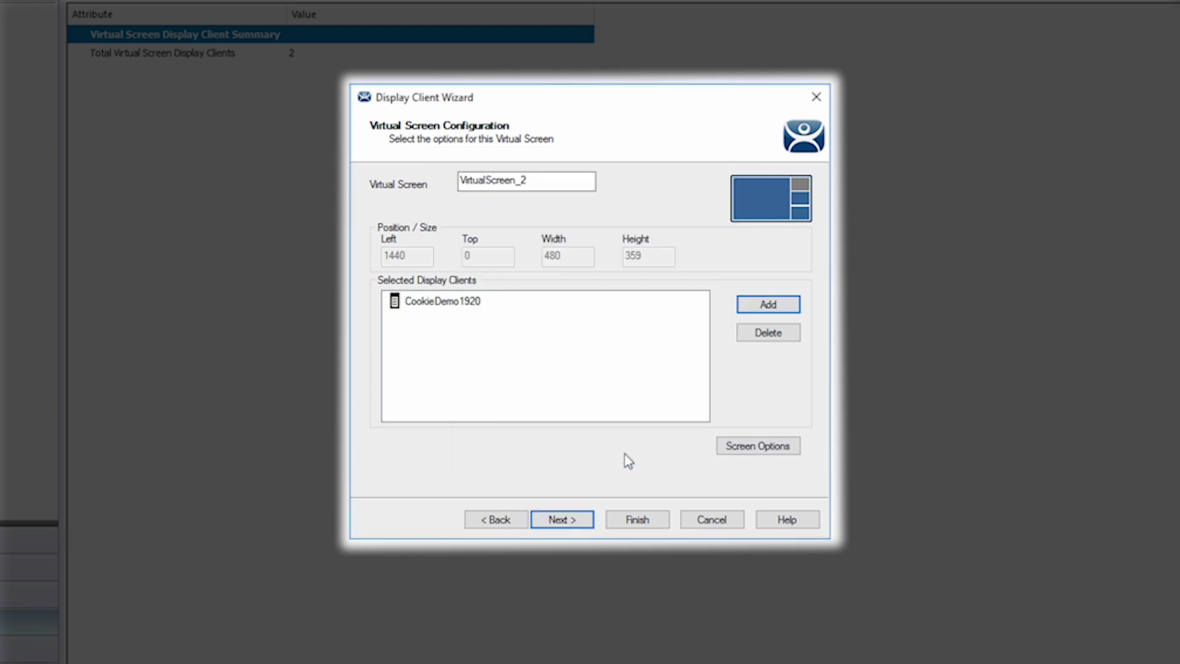
Enable move, tiling and mouse button mapping on VirtualScreen_2, with Button 1 set to Swap.
left_click(751, 453)
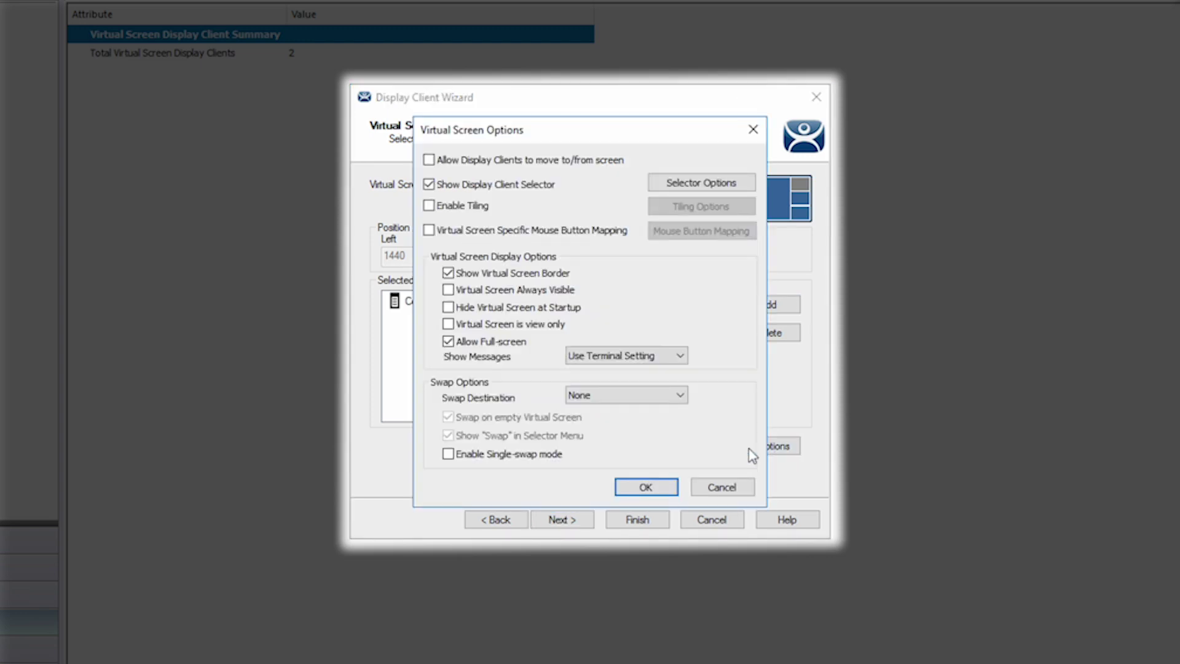
left_click(428, 160)
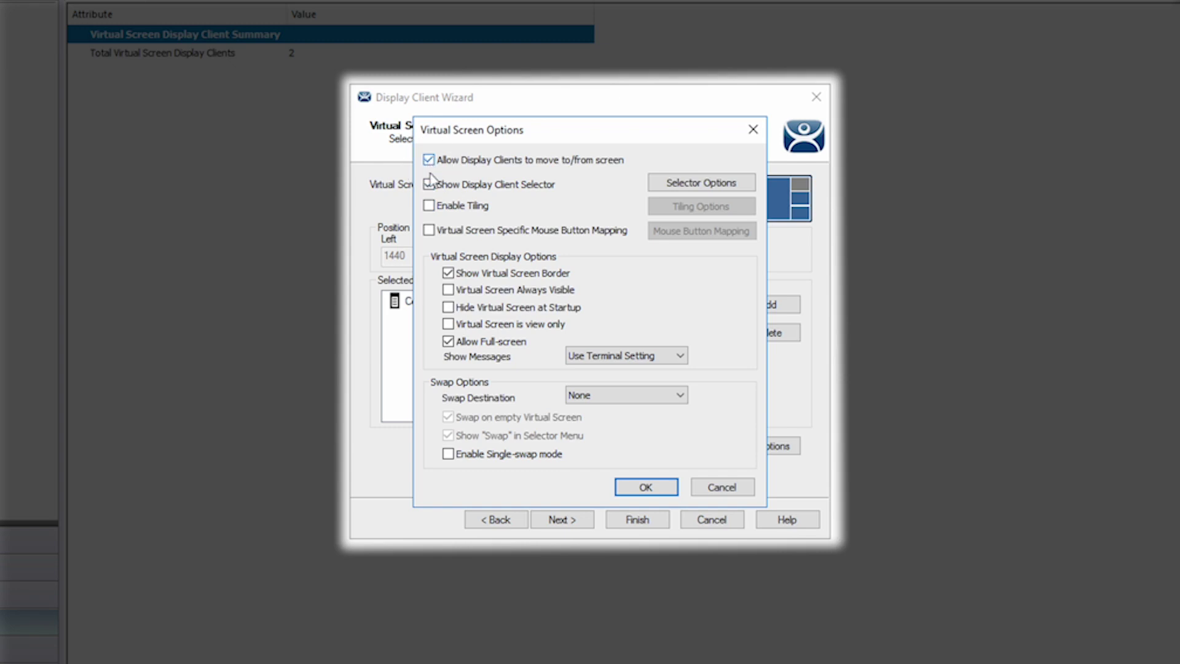
left_click(429, 205)
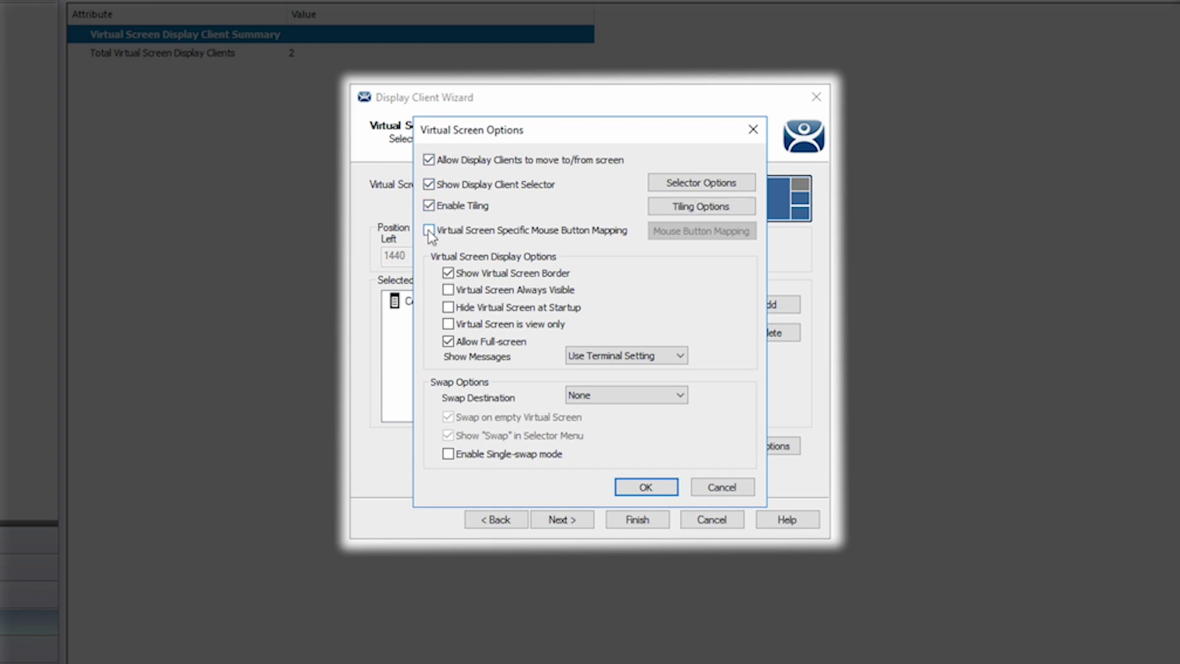
left_click(429, 230)
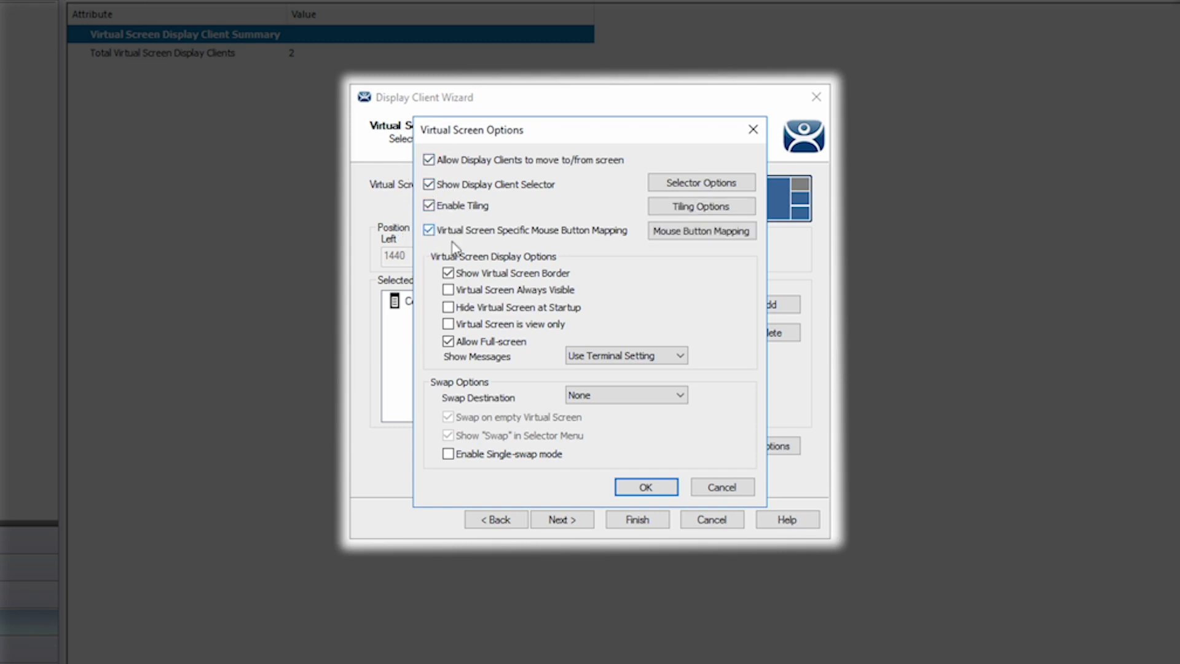
left_click(699, 235)
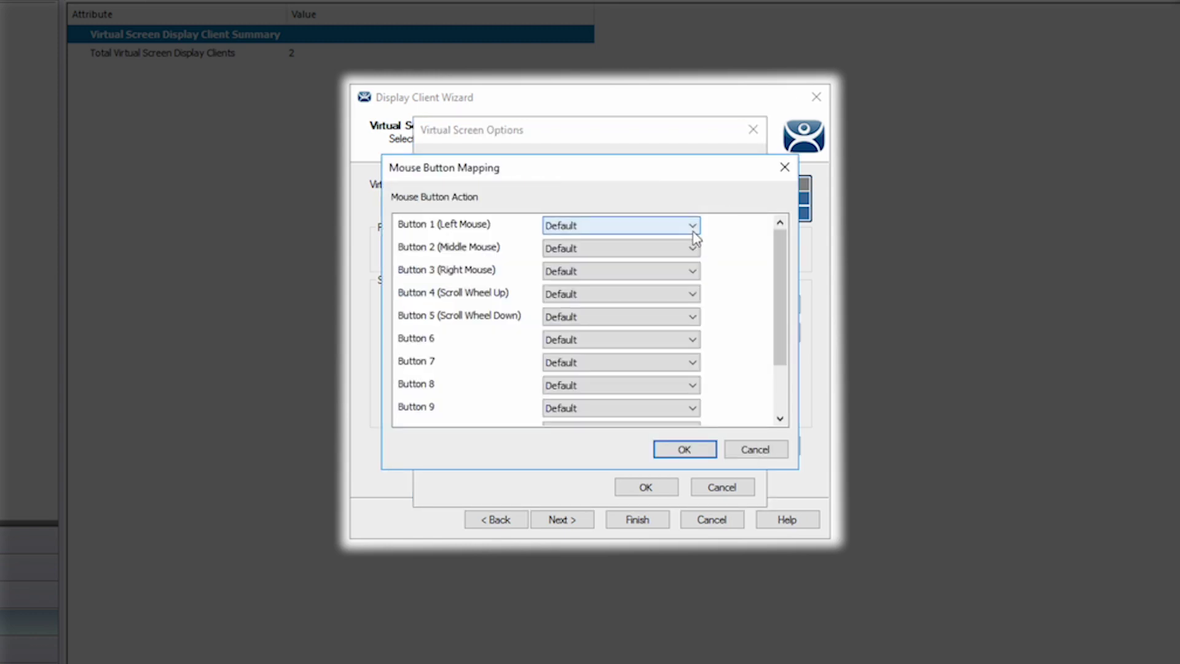
left_click(693, 226)
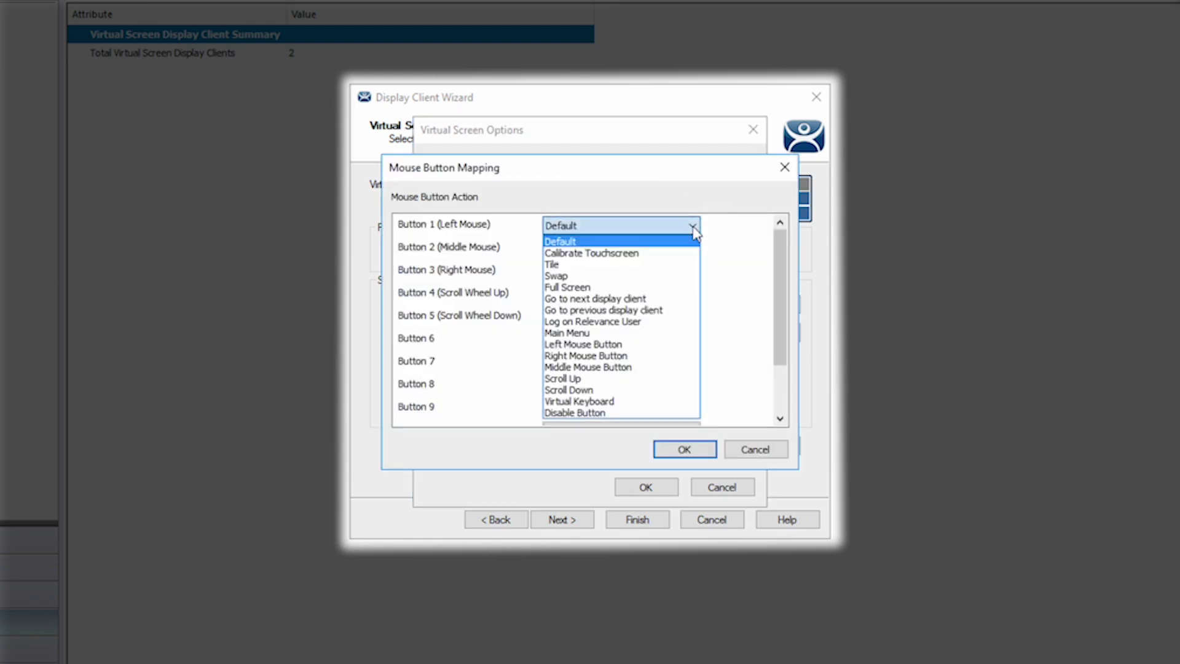
left_click(573, 276)
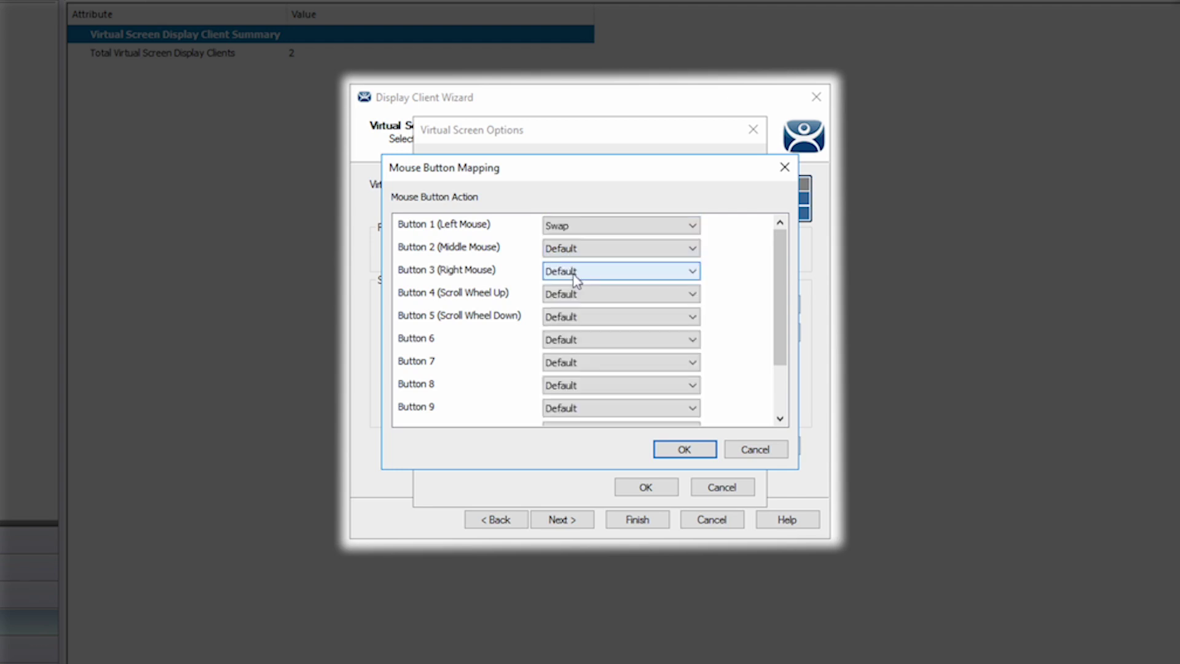
left_click(683, 452)
Set VirtualScreen_2's swap destination to VirtualScreen_1 and confirm its options.
left_click(619, 396)
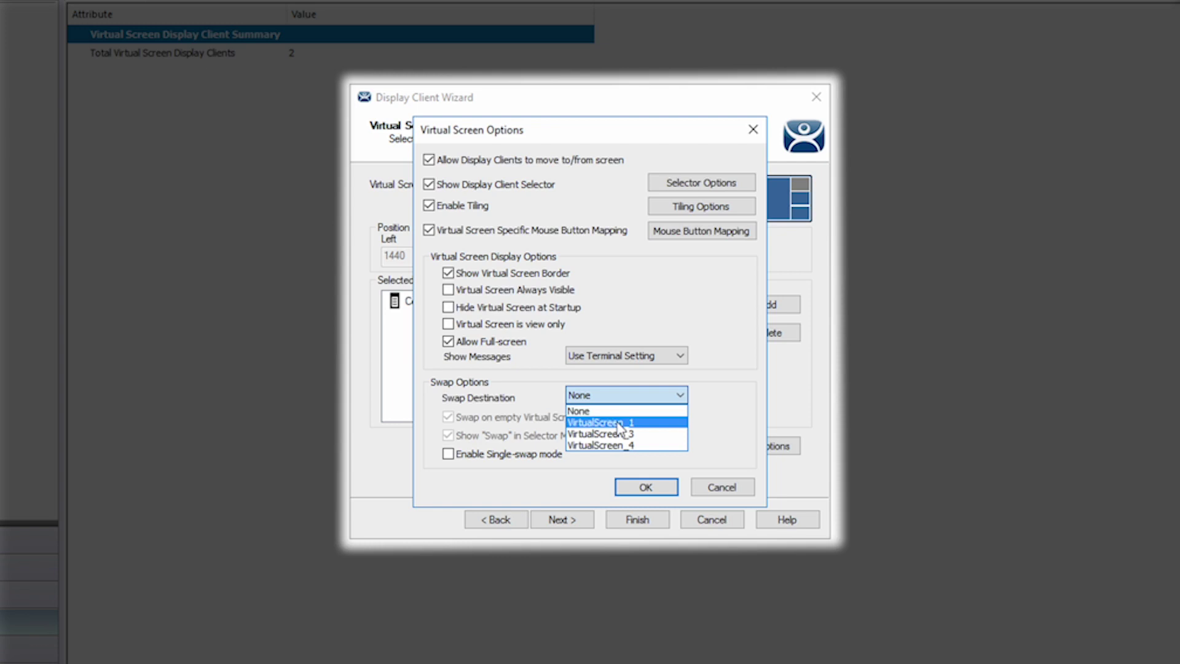
left_click(619, 422)
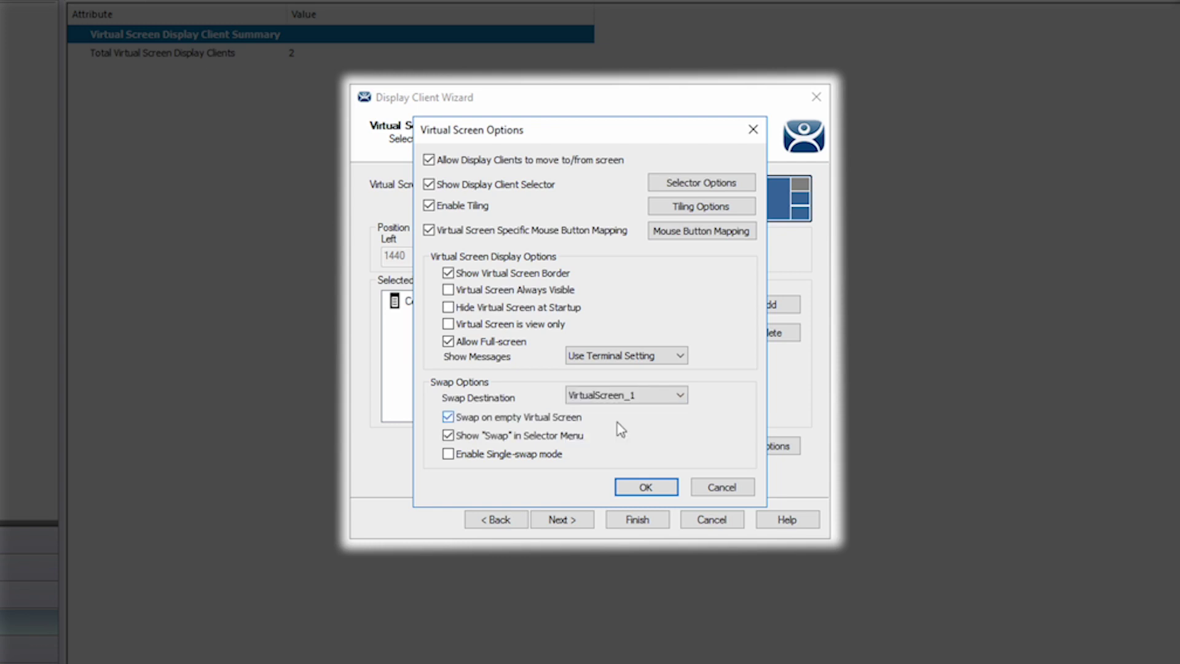
left_click(642, 489)
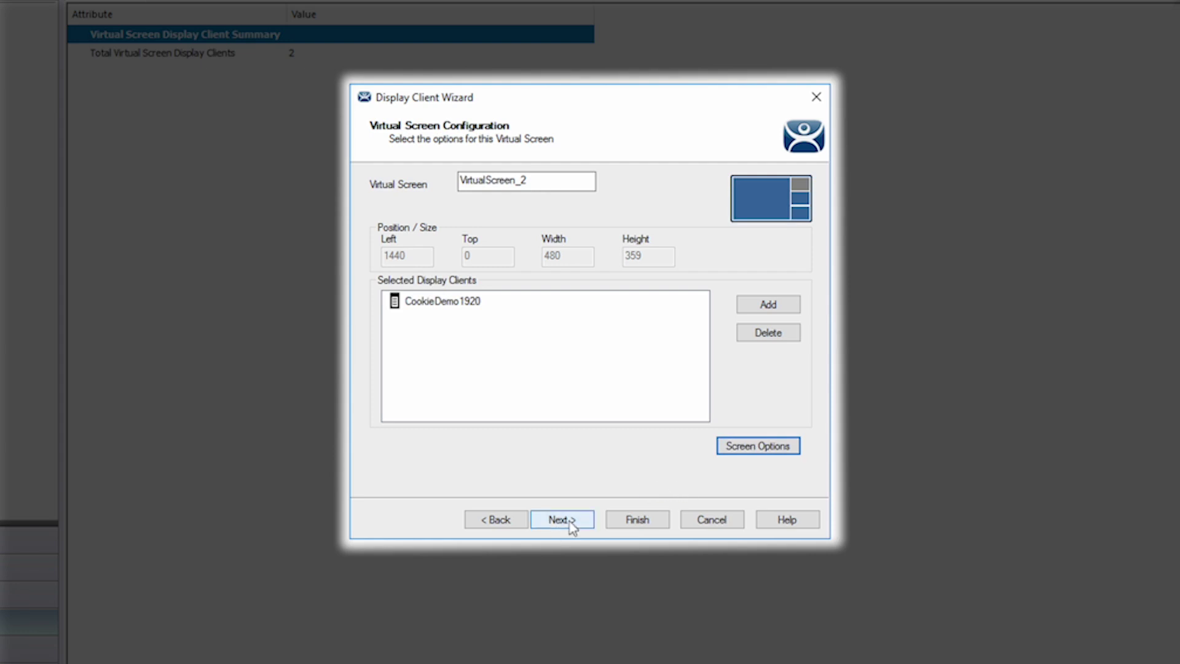
left_click(563, 520)
Assign the M1054 camera as the third virtual screen's client.
left_click(768, 304)
left_click(452, 212)
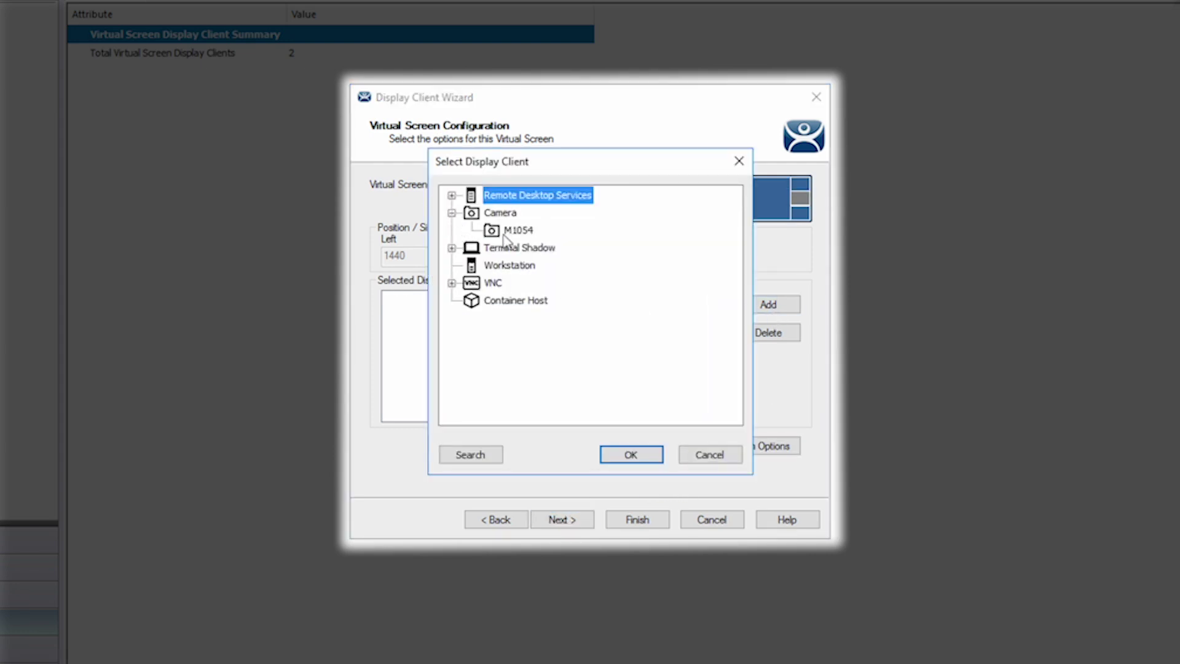
left_click(518, 229)
left_click(633, 455)
Enable tiling and Button 1 Swap for the camera screen, with swap destination VirtualScreen_2.
left_click(766, 446)
left_click(429, 206)
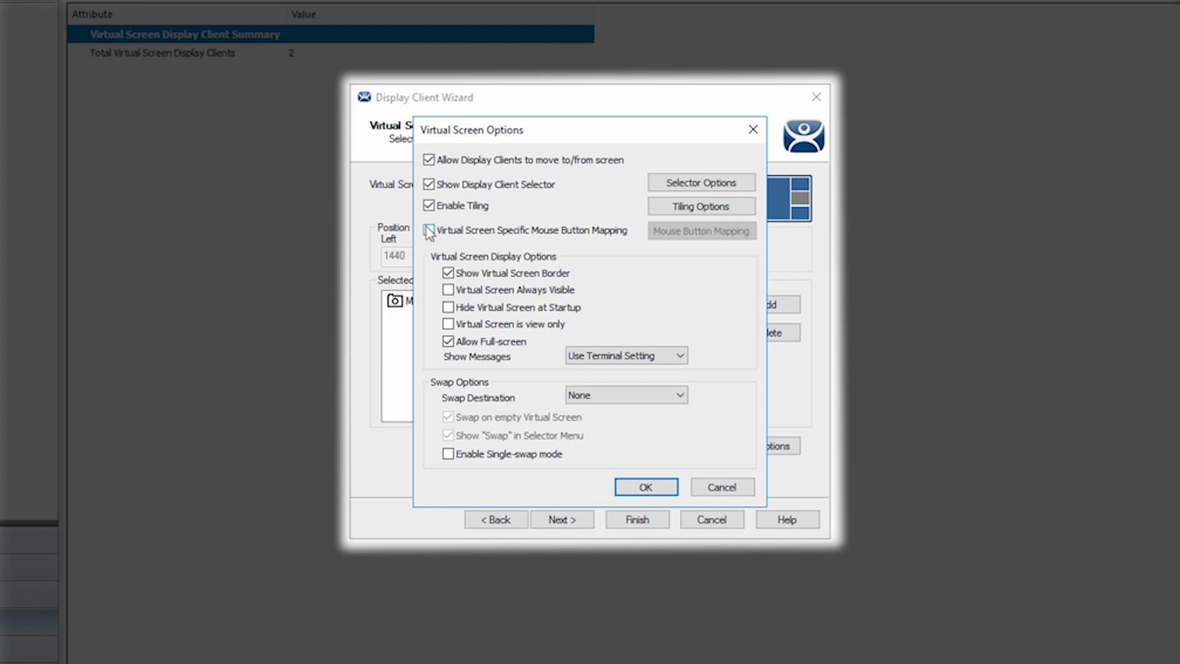
left_click(428, 230)
left_click(690, 231)
left_click(593, 227)
left_click(682, 452)
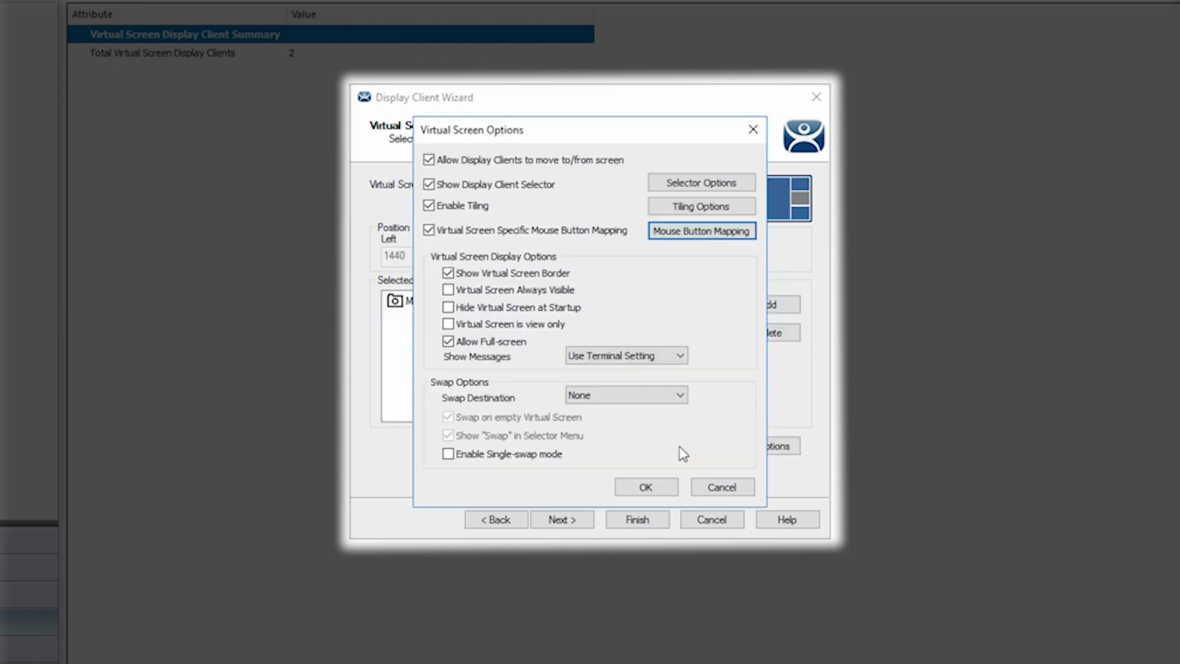
left_click(592, 395)
left_click(615, 433)
left_click(645, 487)
Assign the InstantFizz client to VirtualScreen_4.
left_click(562, 519)
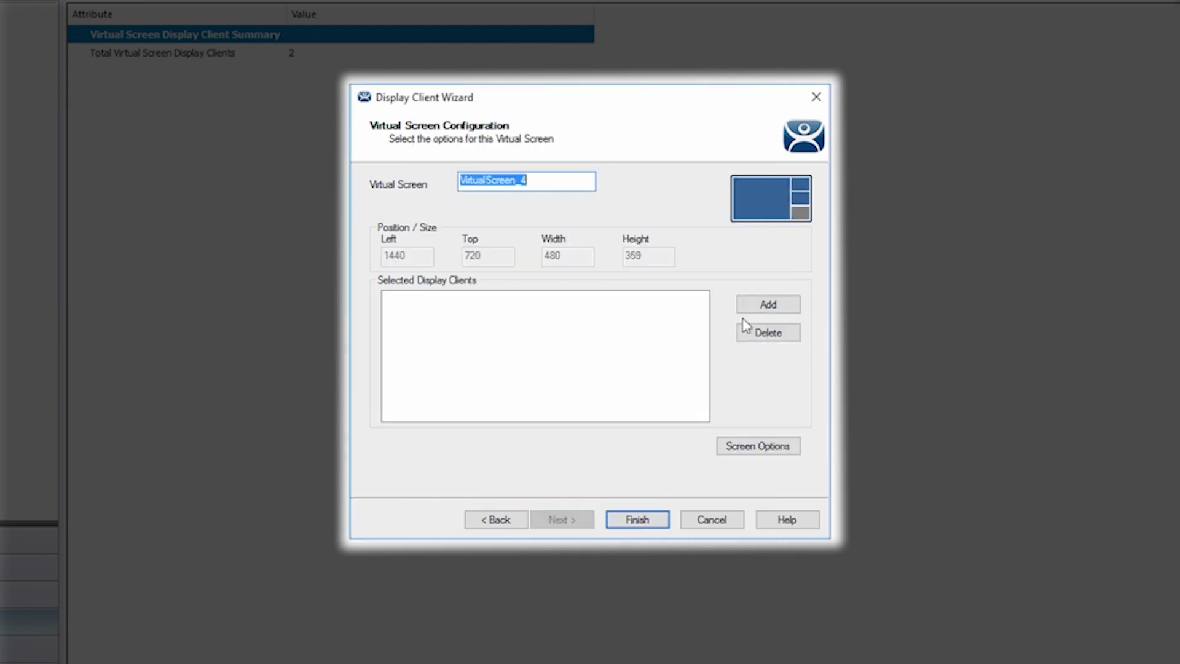
left_click(762, 306)
left_click(455, 194)
scroll(732, 283, "down", 3)
left_click(535, 336)
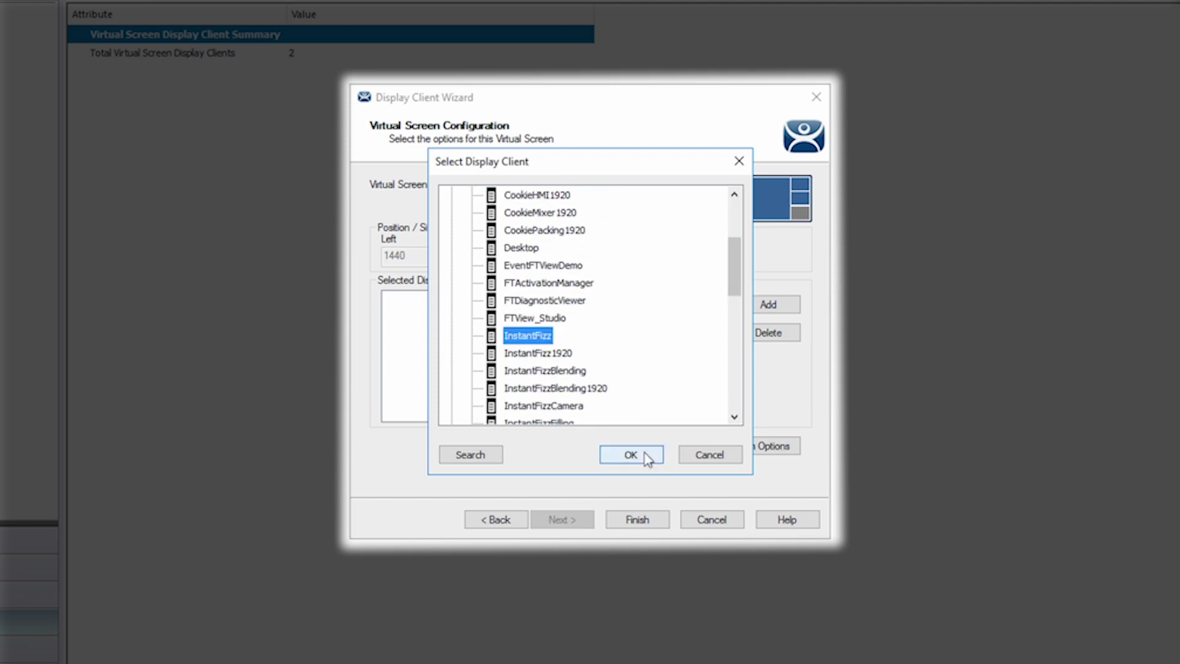
left_click(645, 456)
Enable move, tiling and Button 1 Swap on VirtualScreen_4, swapping to VirtualScreen_1.
left_click(775, 445)
left_click(430, 161)
left_click(430, 209)
left_click(430, 230)
left_click(690, 232)
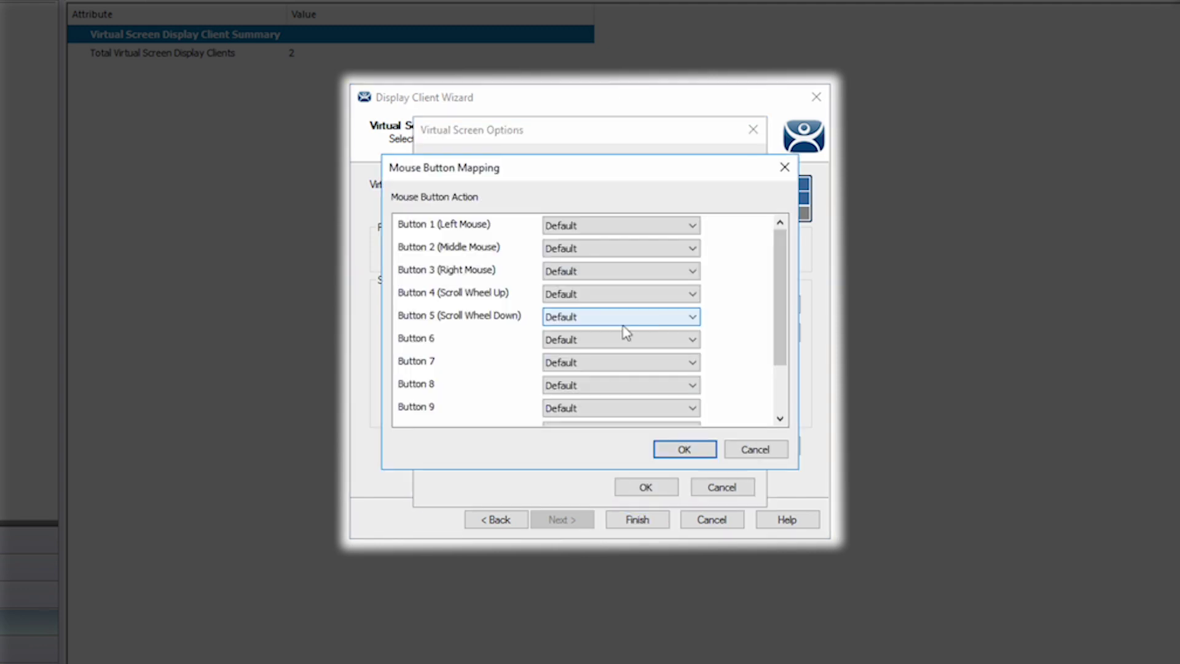
left_click(621, 226)
left_click(578, 264)
left_click(684, 450)
left_click(625, 396)
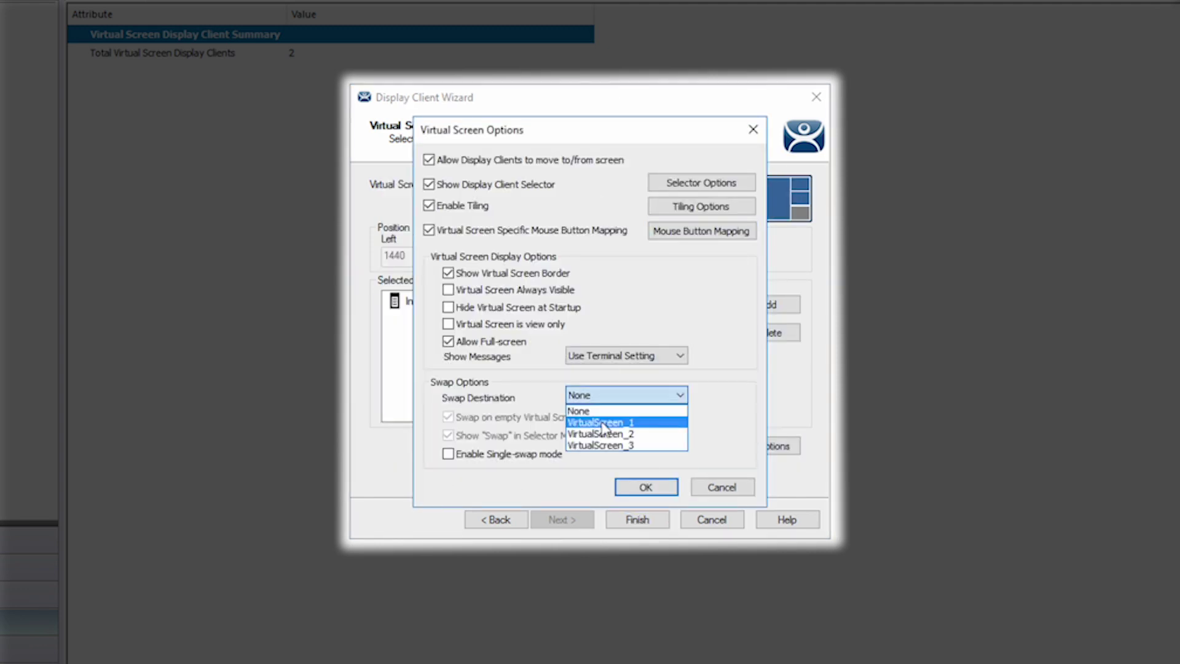
left_click(604, 422)
left_click(645, 487)
Finish the ScreenTest wizard and open terminal 6300T's Display Client Selection page.
left_click(711, 519)
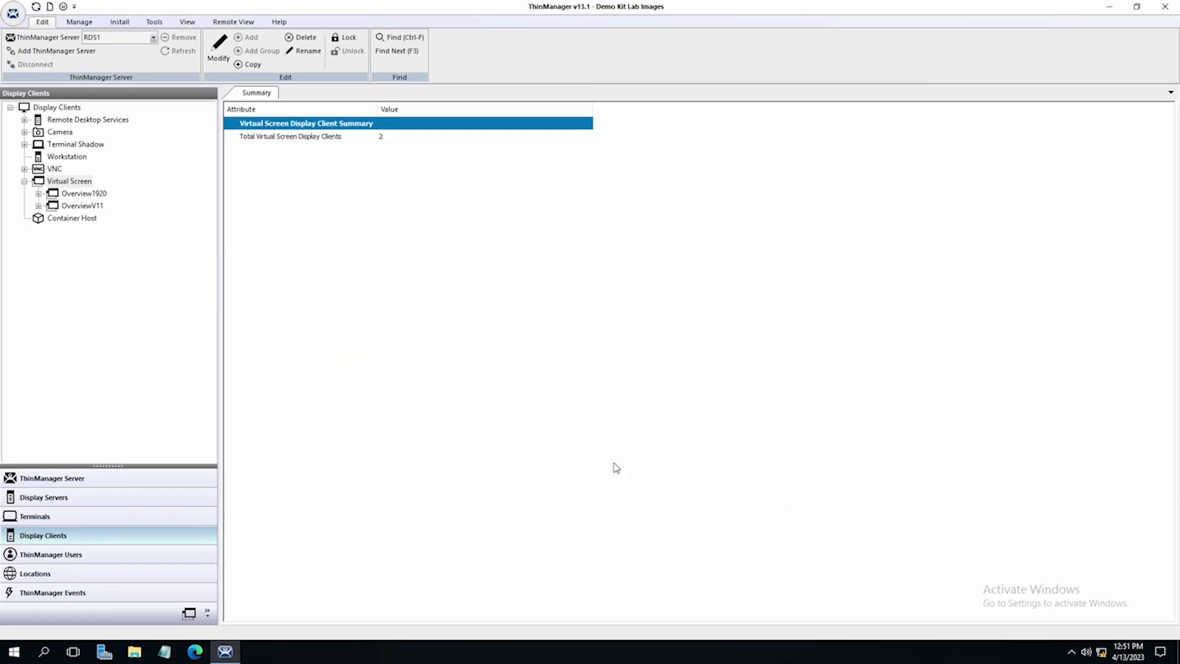
left_click(84, 521)
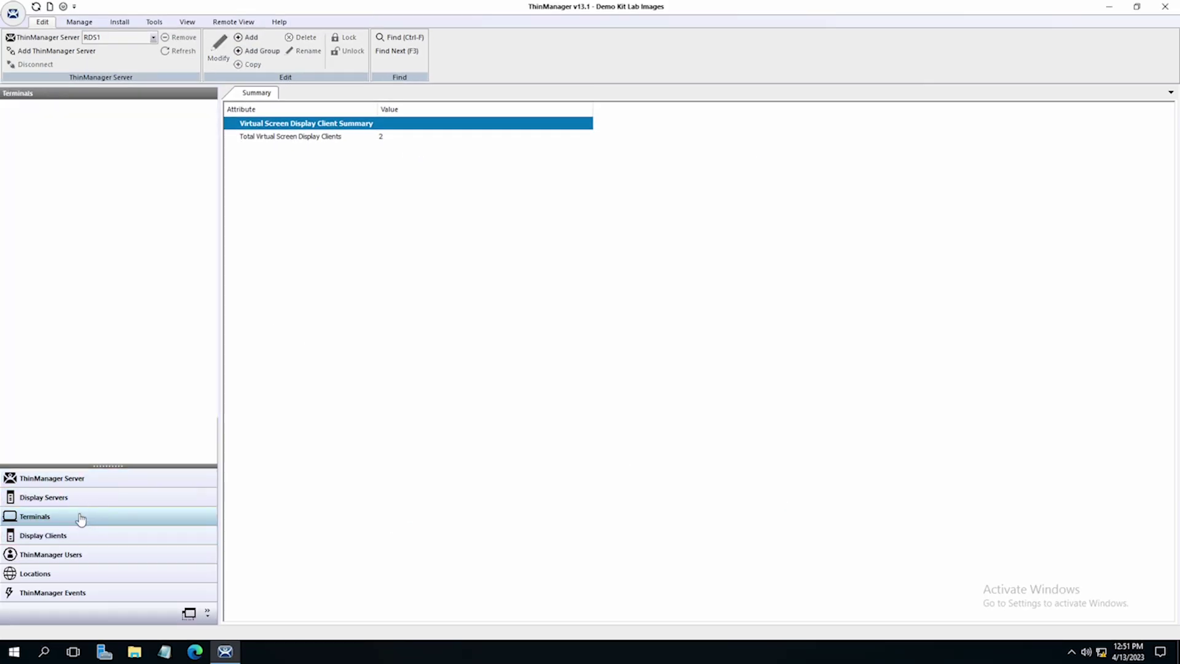
double_click(72, 133)
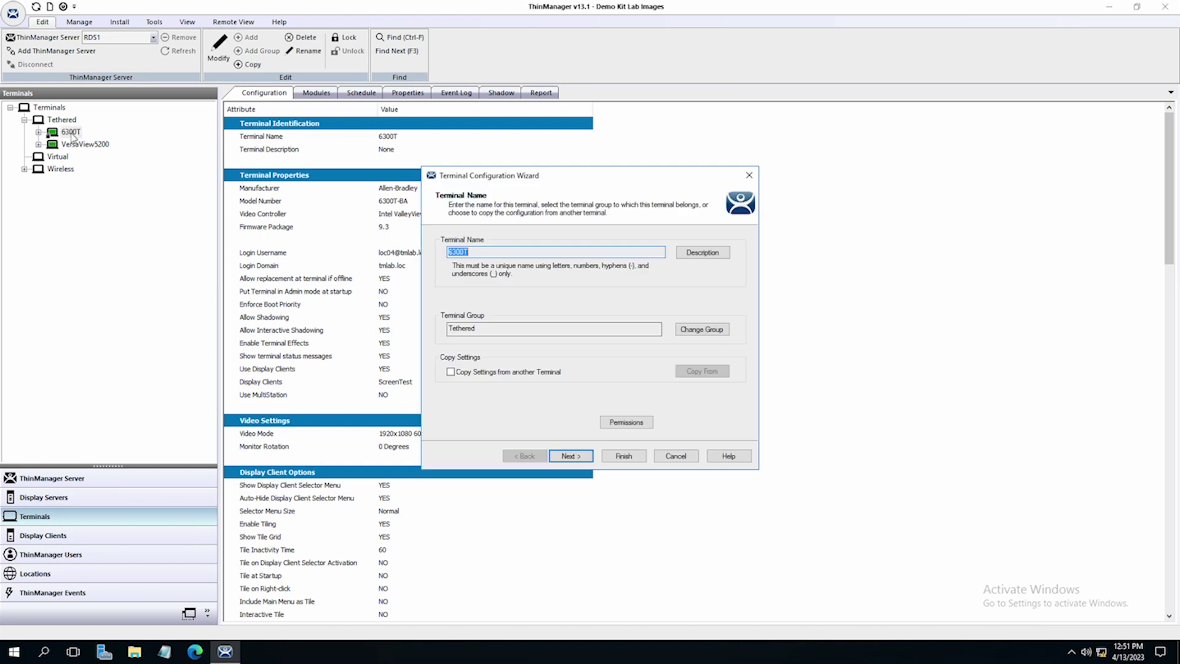
left_click(571, 456)
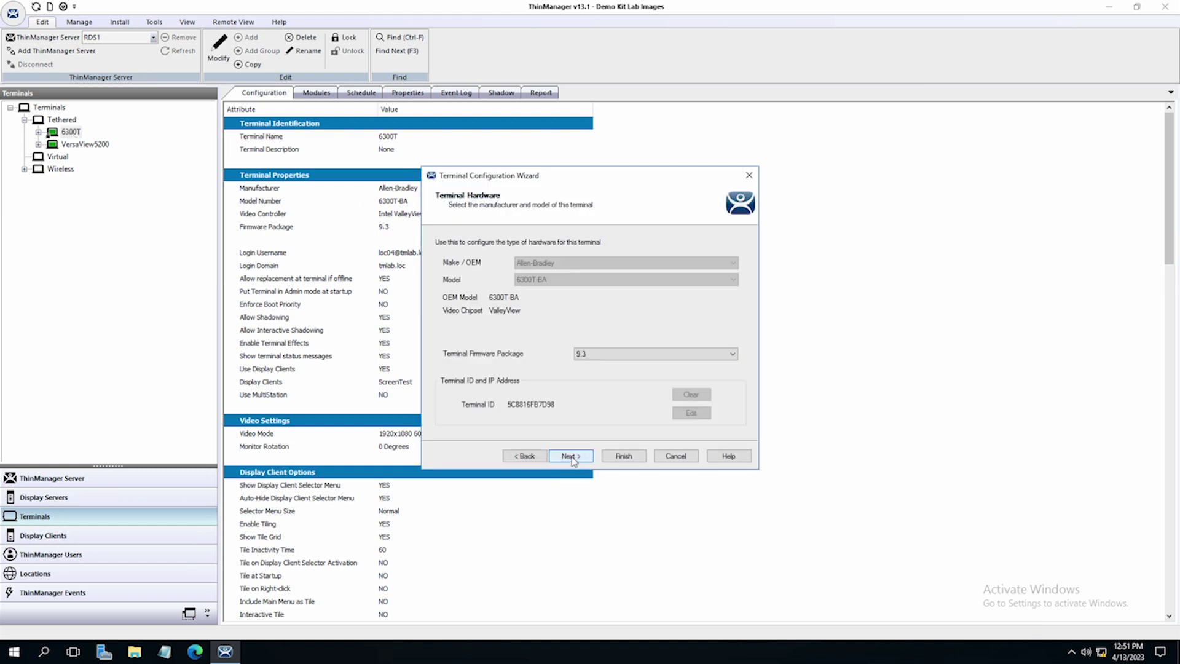
left_click(570, 456)
left_click(571, 456)
left_click(571, 456)
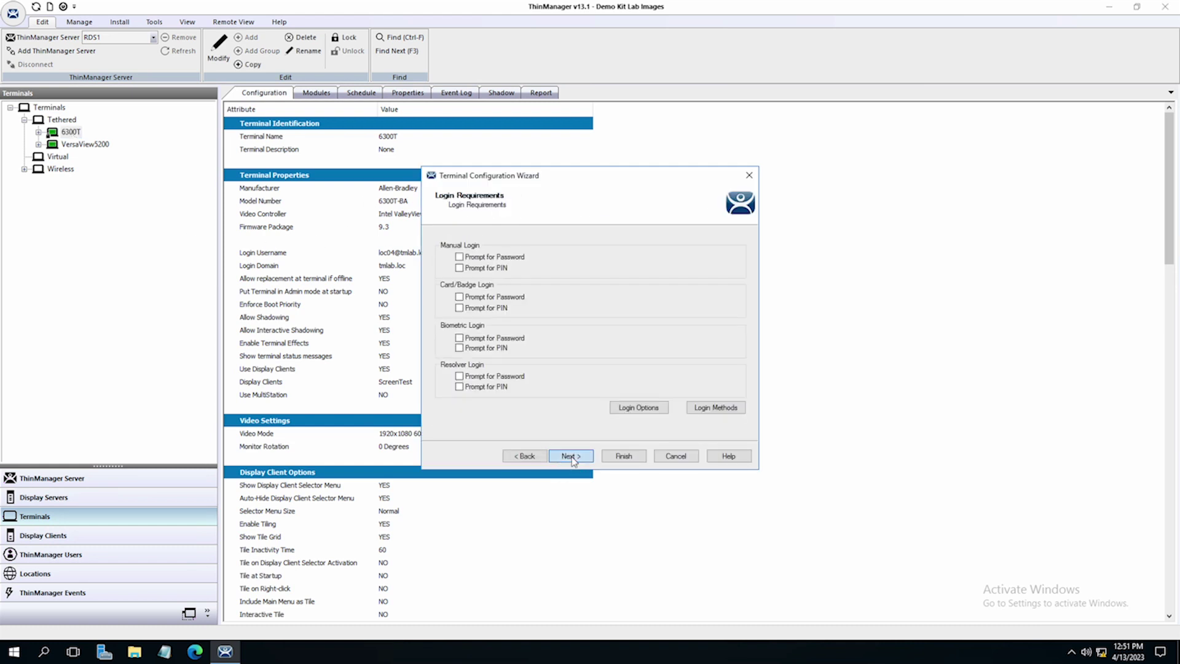
left_click(571, 456)
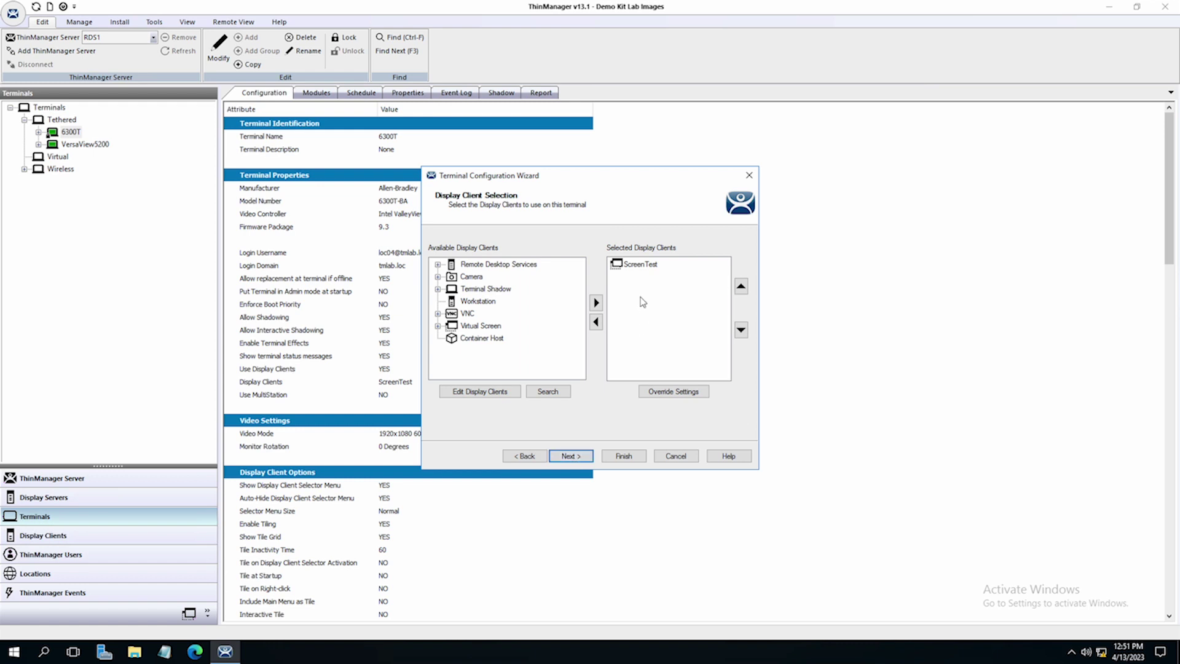
Remove ScreenTest from 6300T, re-add the updated ScreenTest virtual screen, and save.
double_click(633, 265)
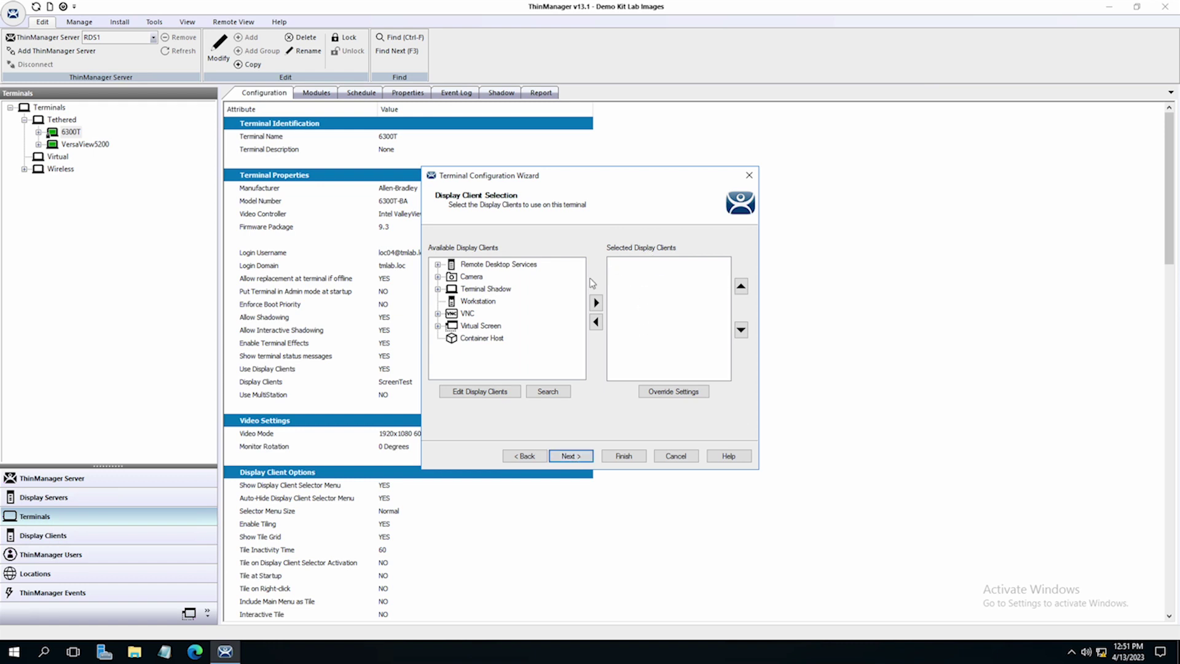
left_click(437, 325)
left_click(492, 363)
double_click(492, 363)
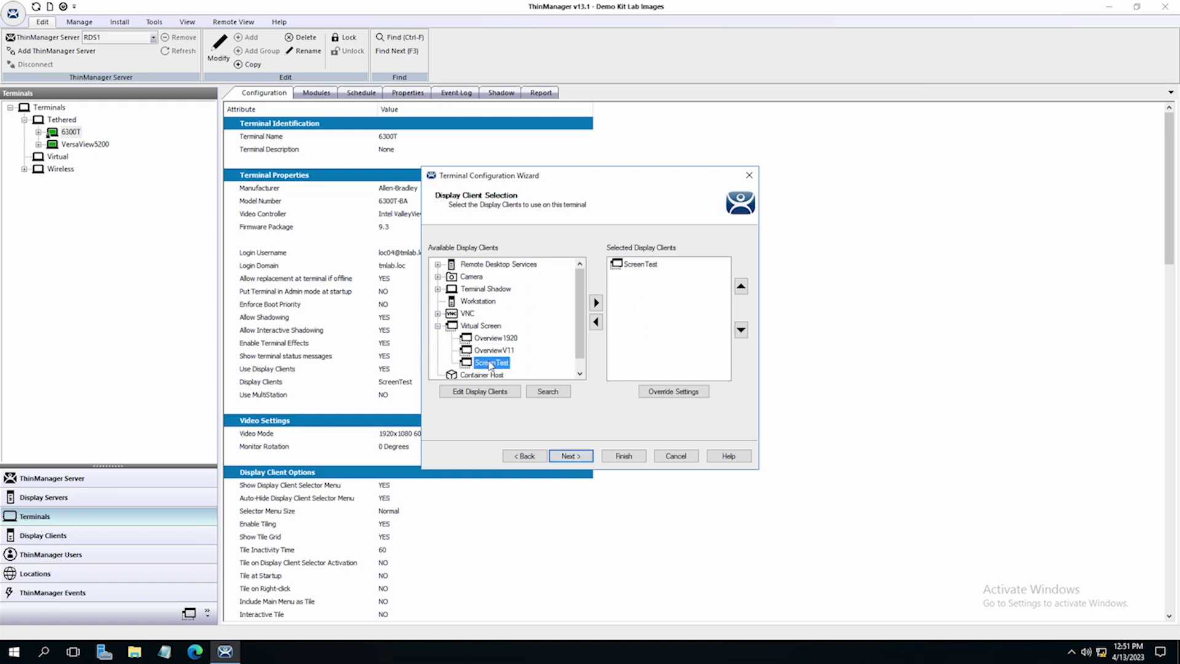
left_click(624, 456)
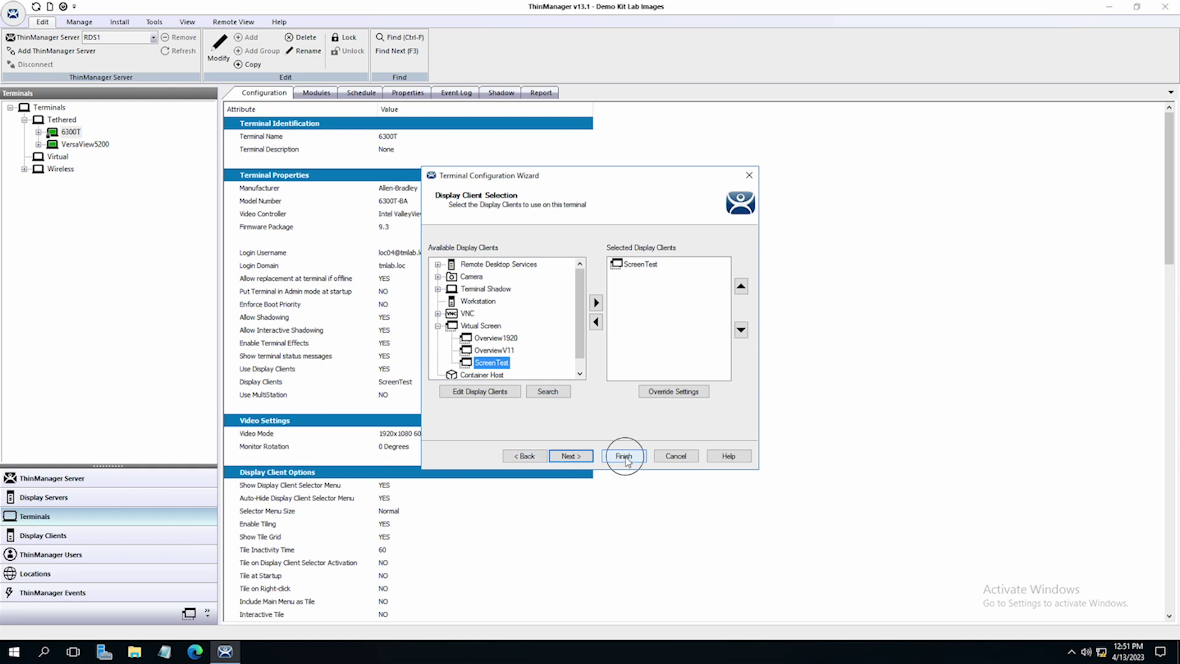
Restart terminal 6300T, then shadow it to view the ScreenTest main screen and three thumbnails.
right_click(75, 135)
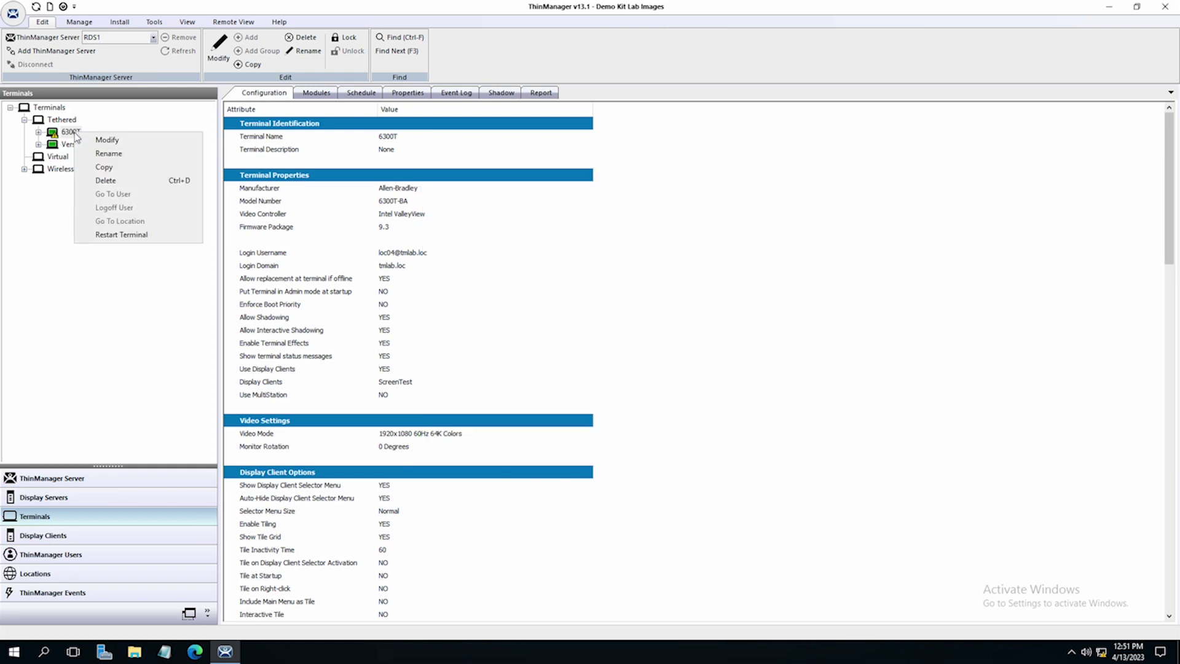
left_click(114, 232)
left_click(575, 354)
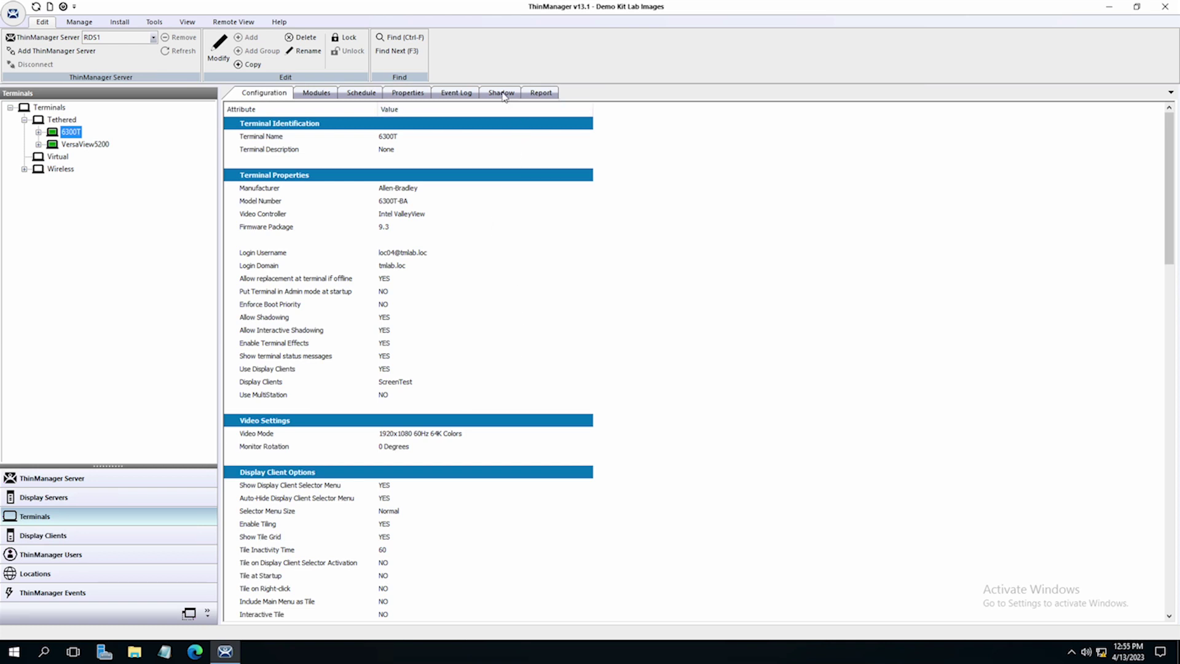
left_click(502, 94)
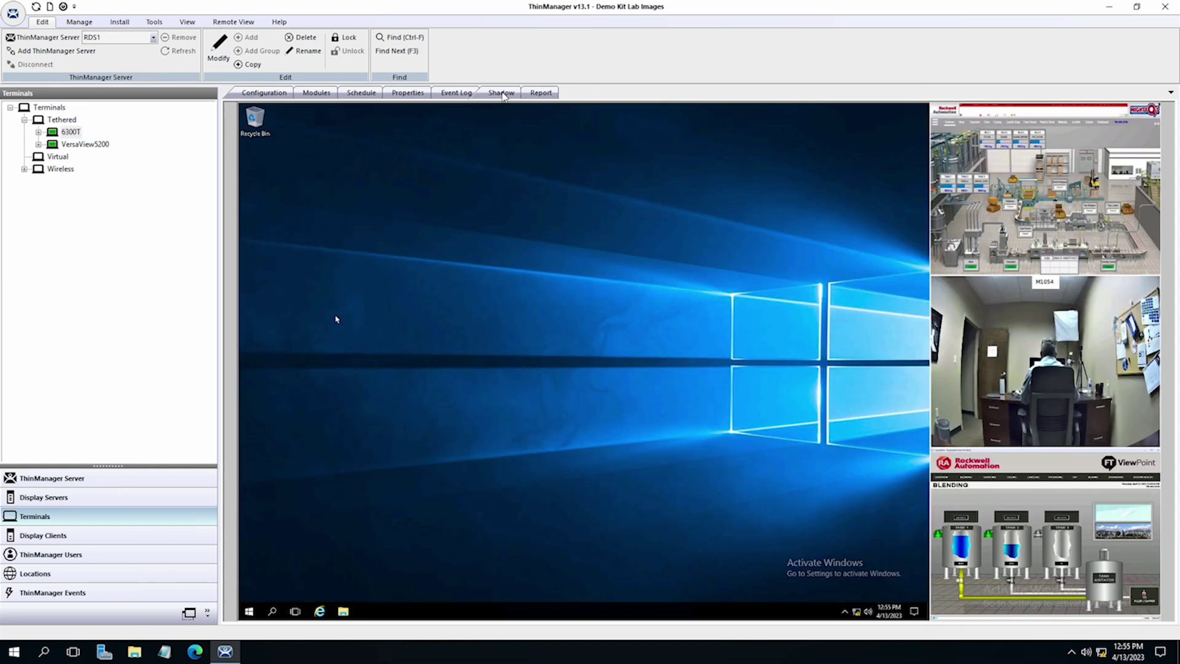
In the 6300T shadow, swap the factory HMI and Blending thumbnails into the main view, then restore the desktop.
left_click(1116, 145)
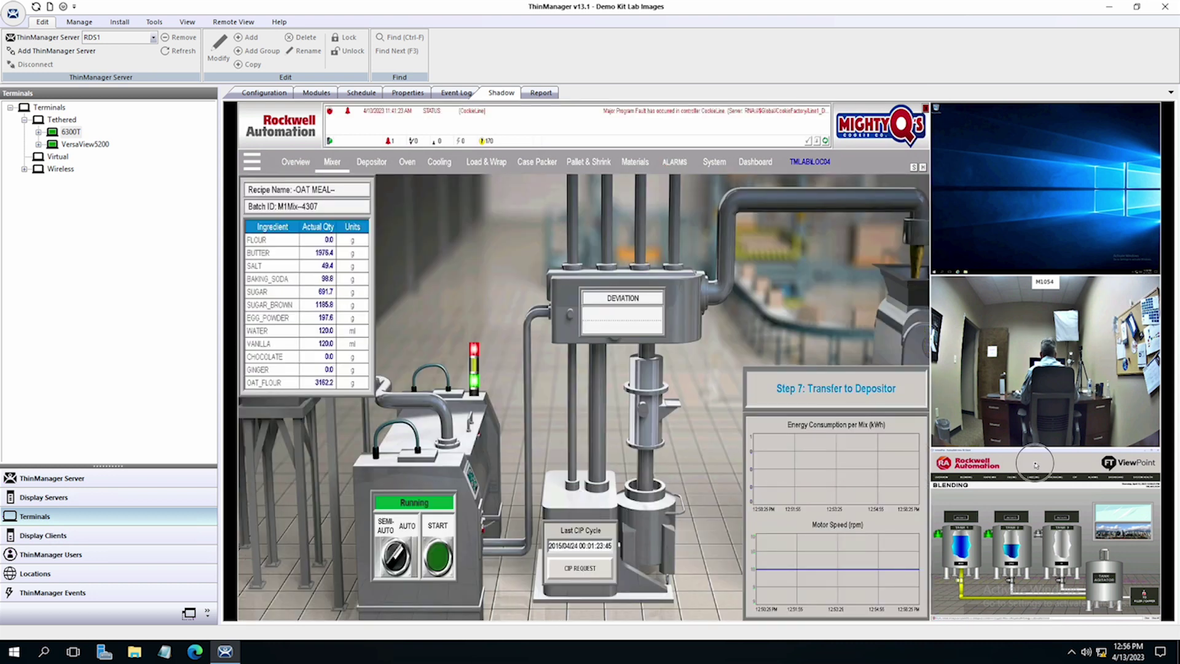
left_click(1037, 465)
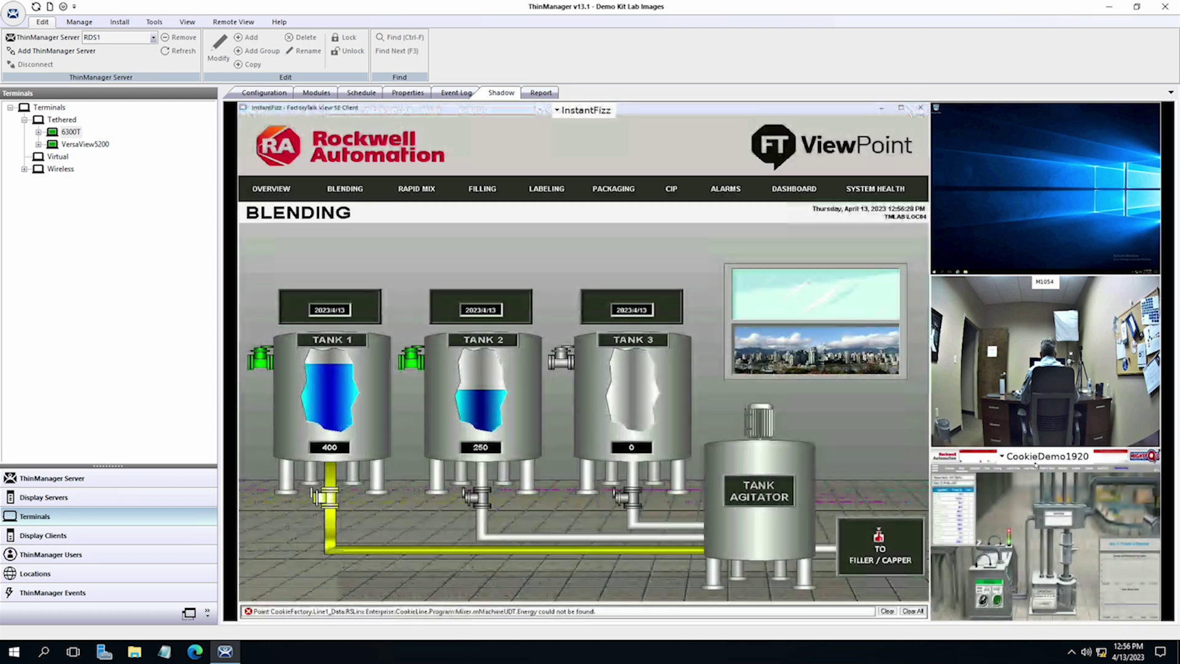
left_click(1035, 226)
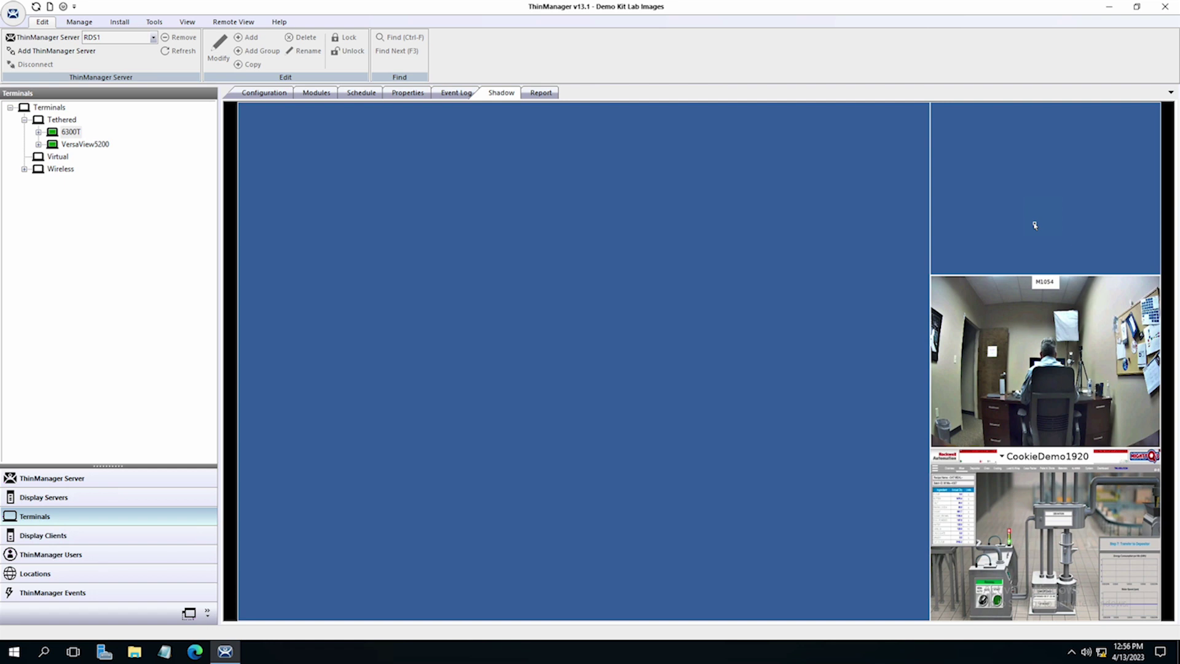